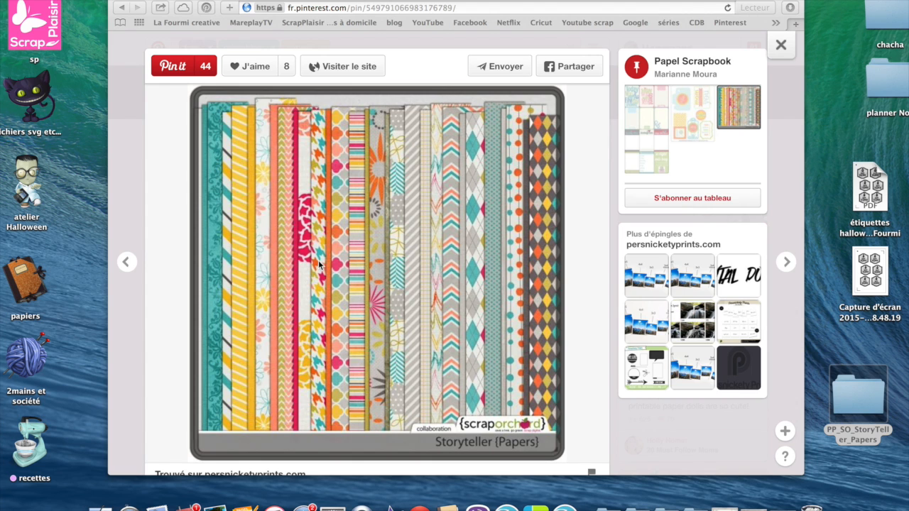
# Open the Storyteller papers pin's source site and look through its free digital downloads for the Storyteller paper pack.
pyautogui.scroll(-3, 365, 331)
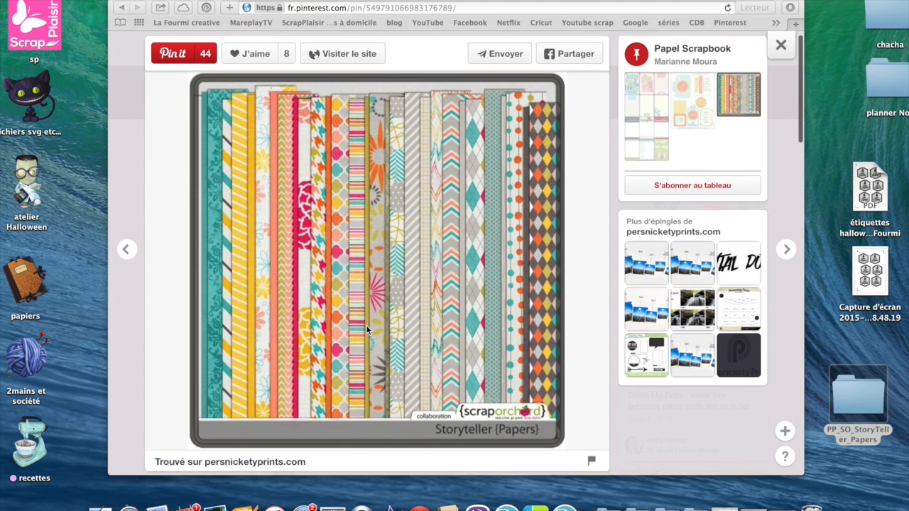
pyautogui.click(293, 312)
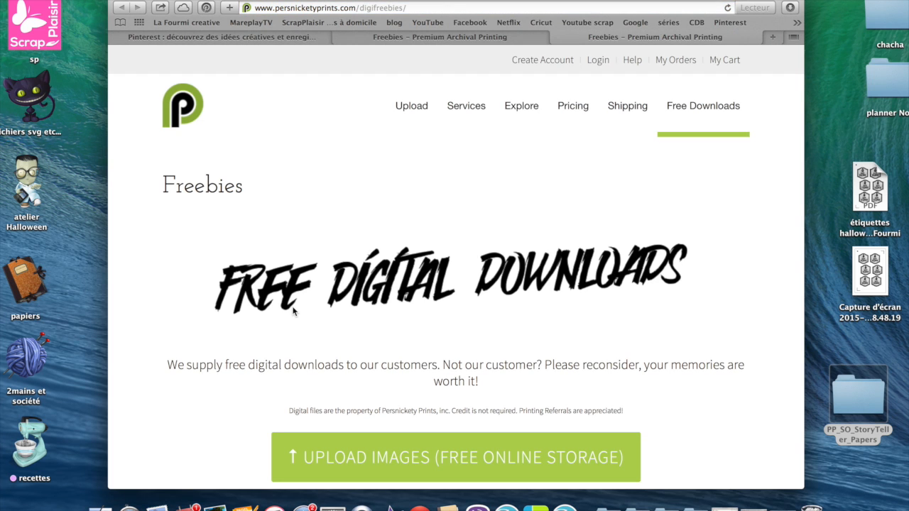
pyautogui.scroll(-1, 293, 311)
pyautogui.scroll(-10, 293, 311)
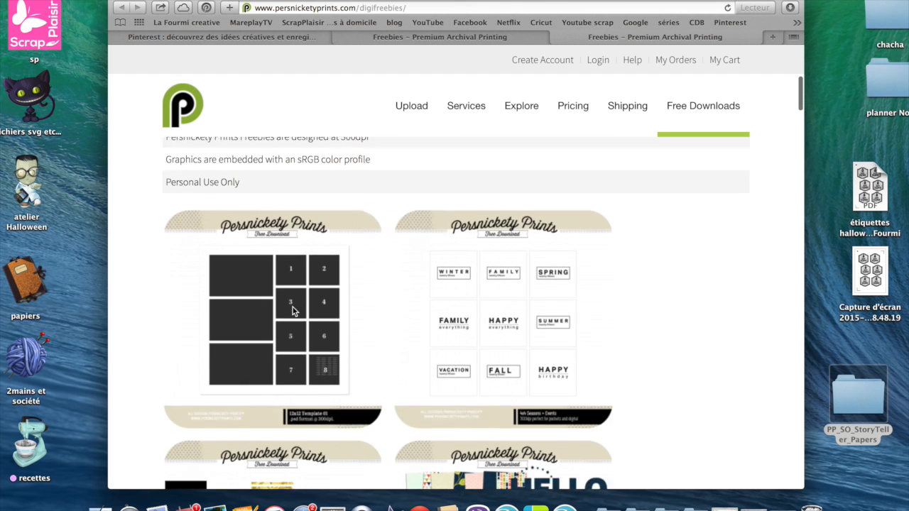
pyautogui.scroll(-3, 293, 312)
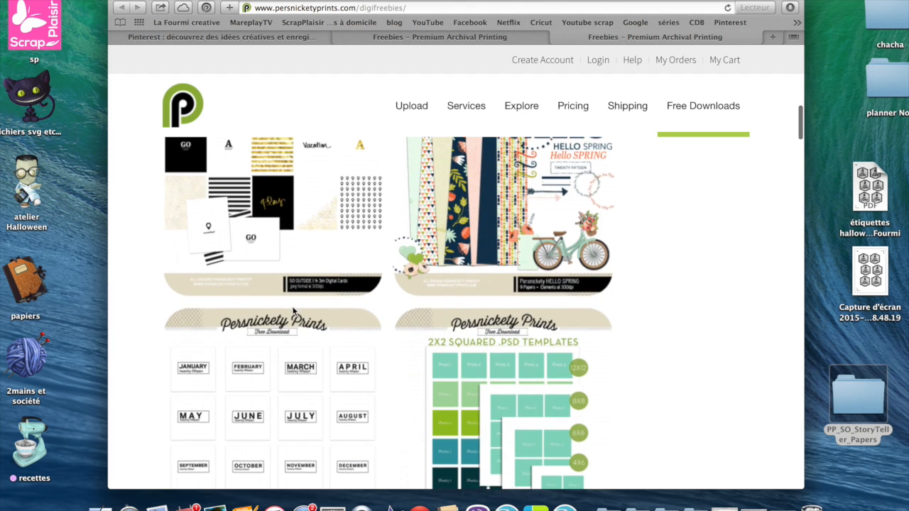
pyautogui.scroll(-1, 293, 311)
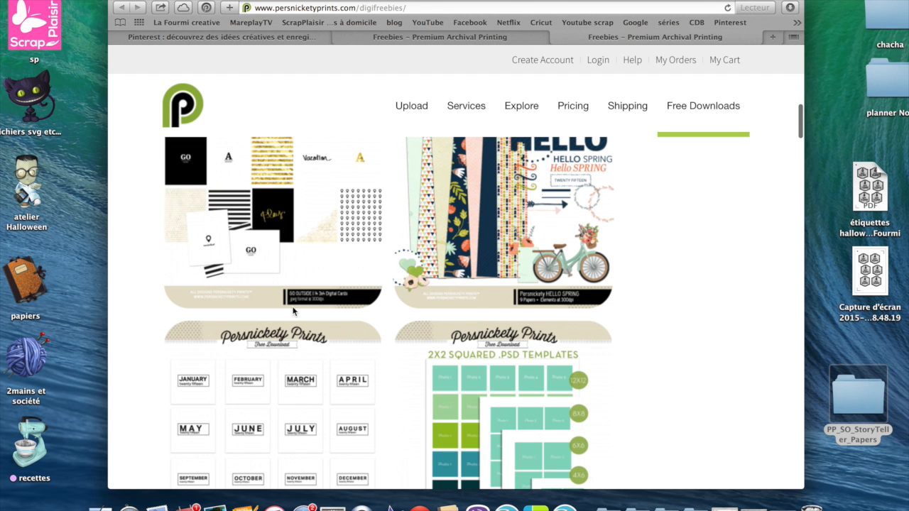
pyautogui.scroll(3, 294, 311)
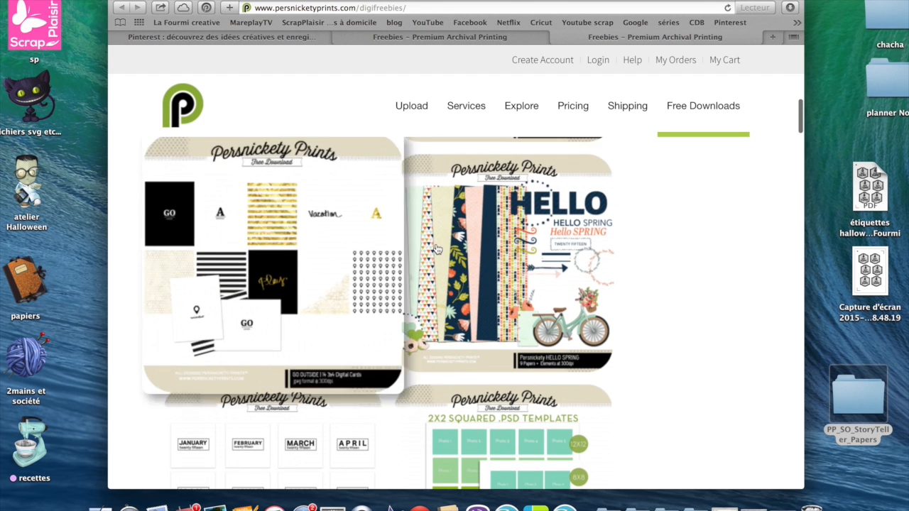
pyautogui.scroll(-10, 366, 395)
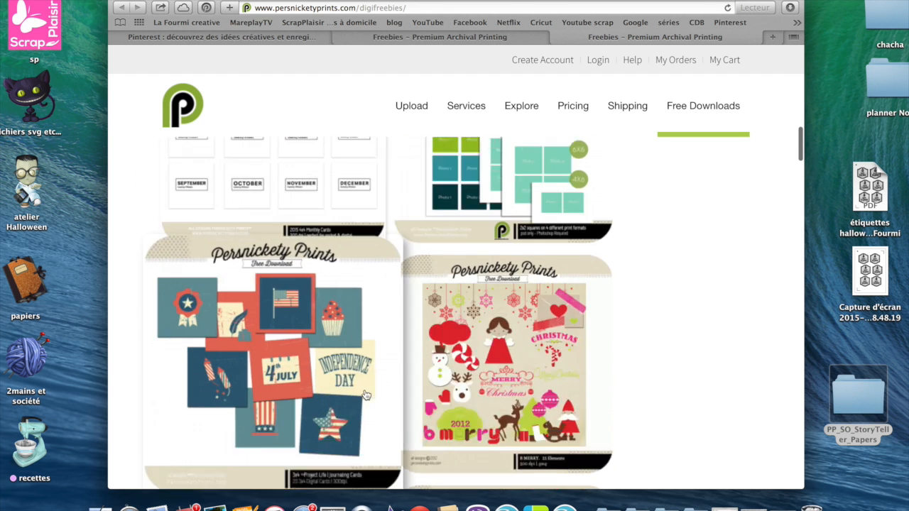
pyautogui.scroll(-10, 366, 395)
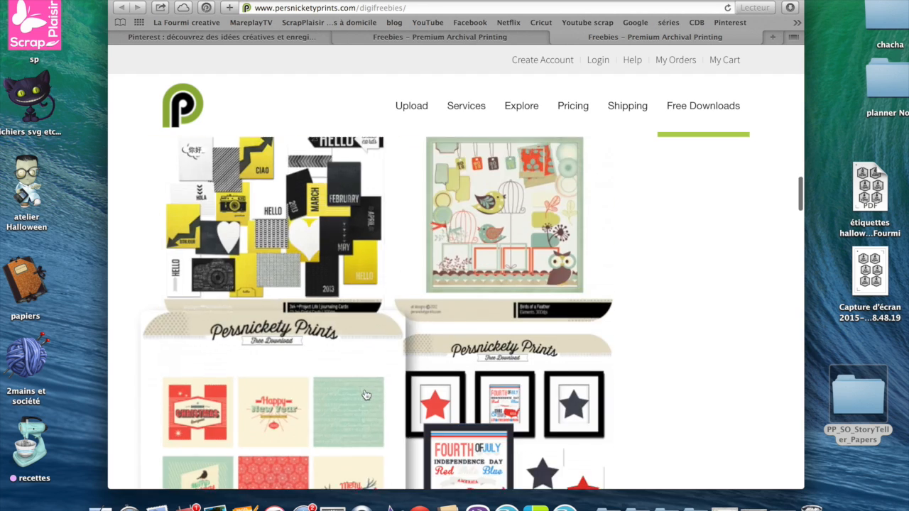
pyautogui.scroll(-12, 366, 395)
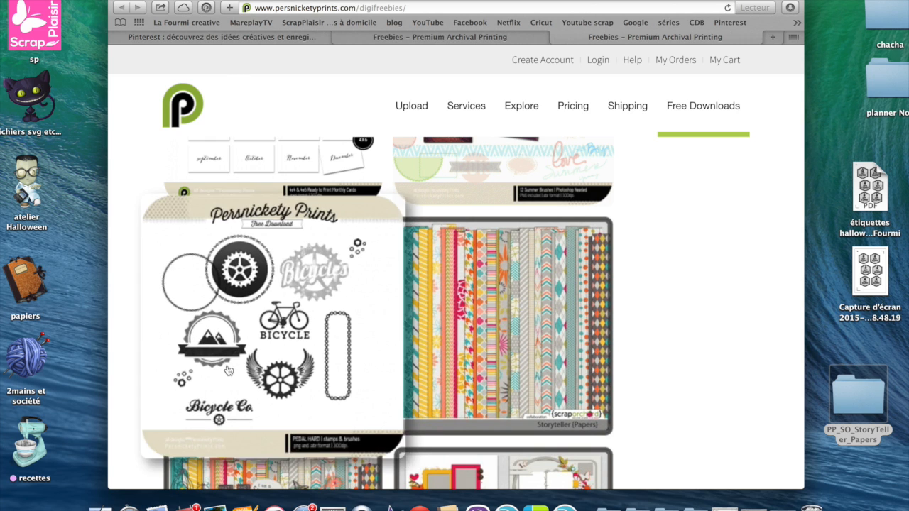
# Switch to Silhouette Studio 3 and move its window so the fill color settings and the desktop's PP_SO_StoryTeller_Papers folder are accessible.
pyautogui.click(462, 506)
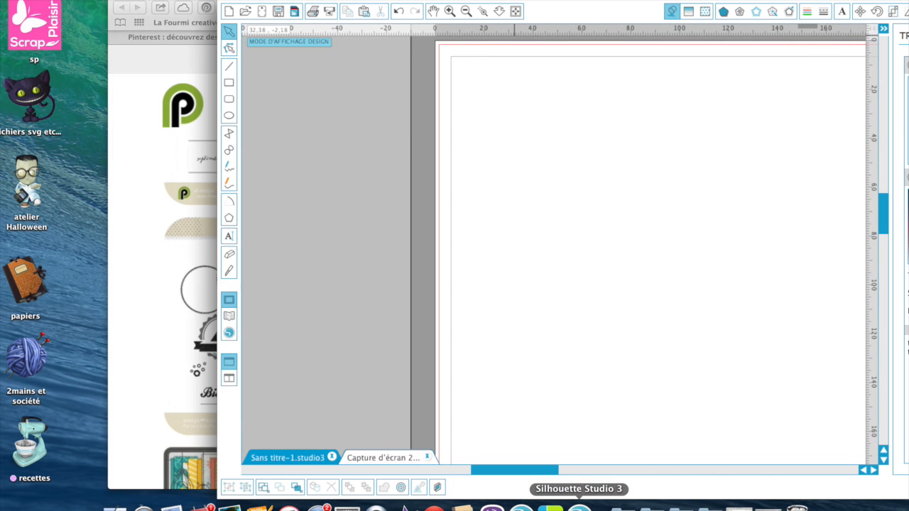
pyautogui.moveTo(461, 3); pyautogui.dragTo(184, 4)
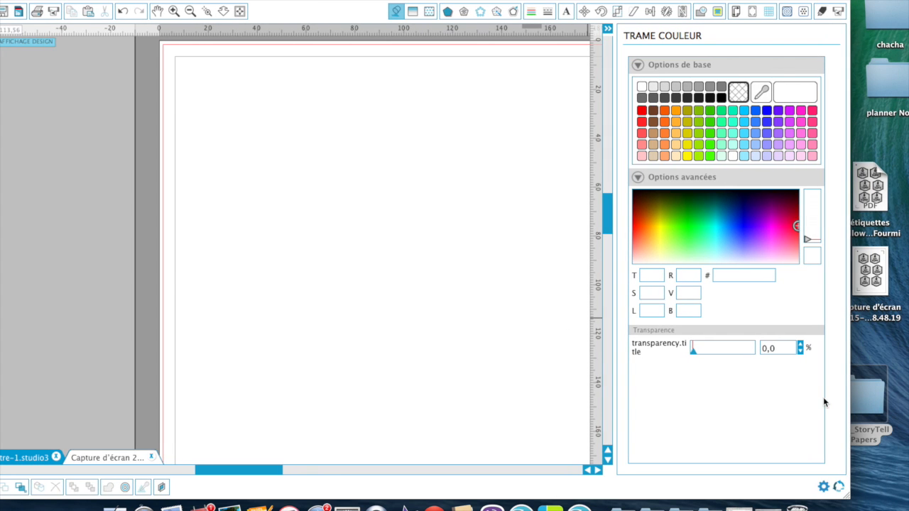
pyautogui.click(867, 416)
pyautogui.rightClick(868, 415)
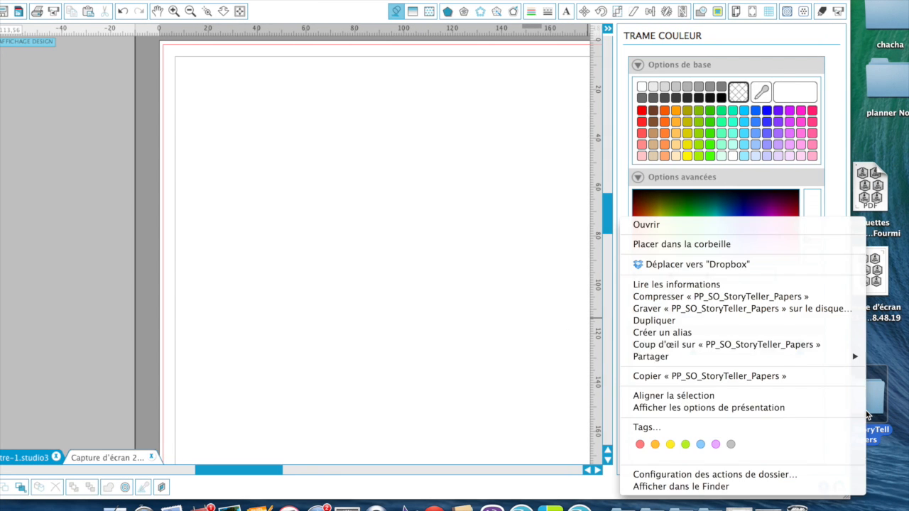
pyautogui.click(881, 435)
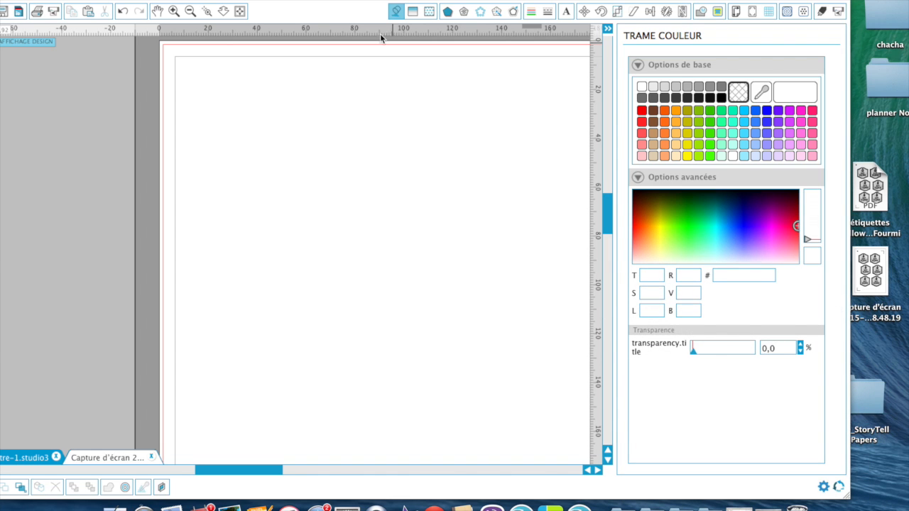
pyautogui.hscroll(2, 335, 150)
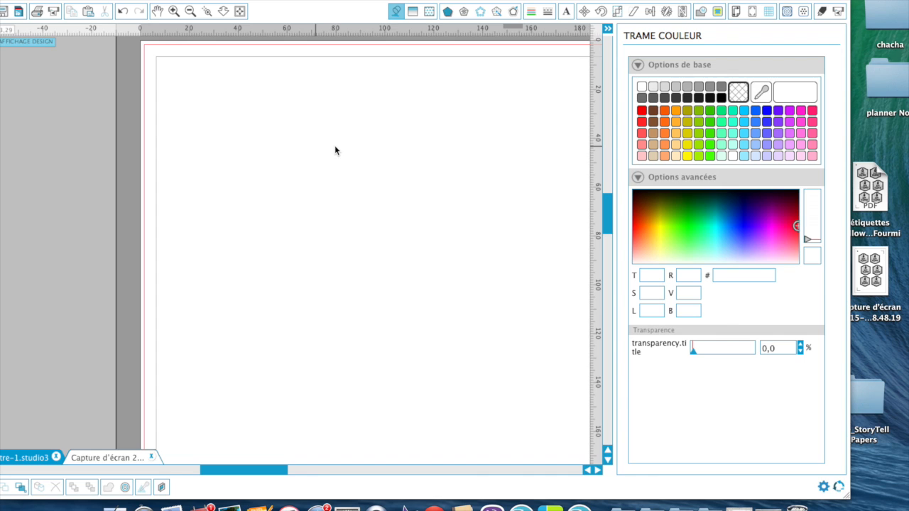
pyautogui.hscroll(2, 336, 147)
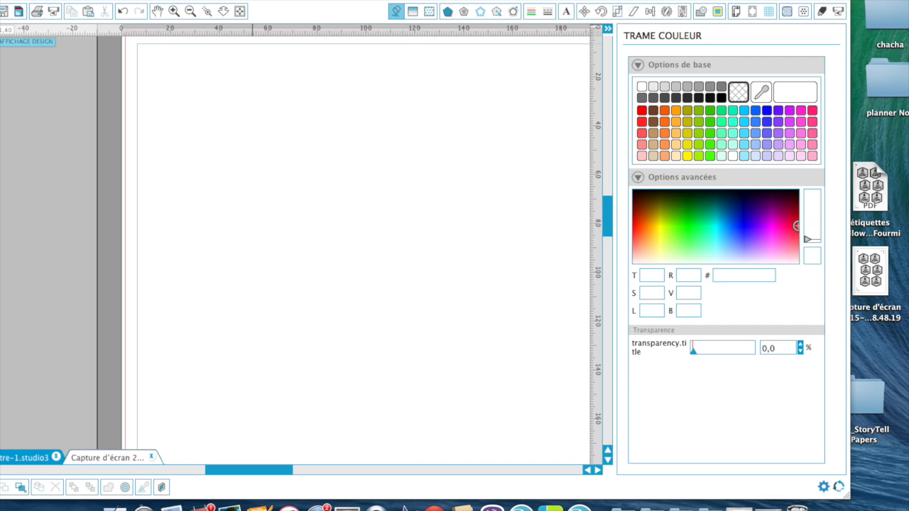
# View the Silhouette Studio Designer Edition upgrade window and leave it without upgrading.
pyautogui.click(304, 0)
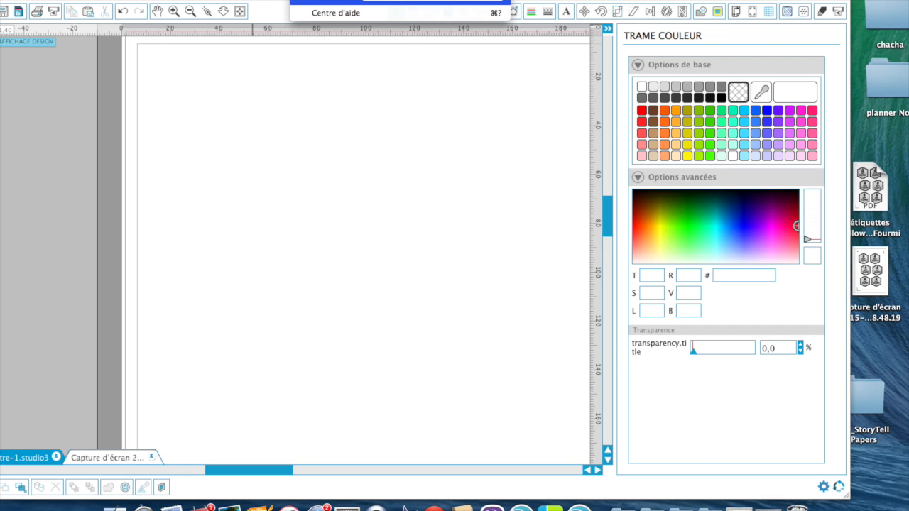
pyautogui.click(292, 97)
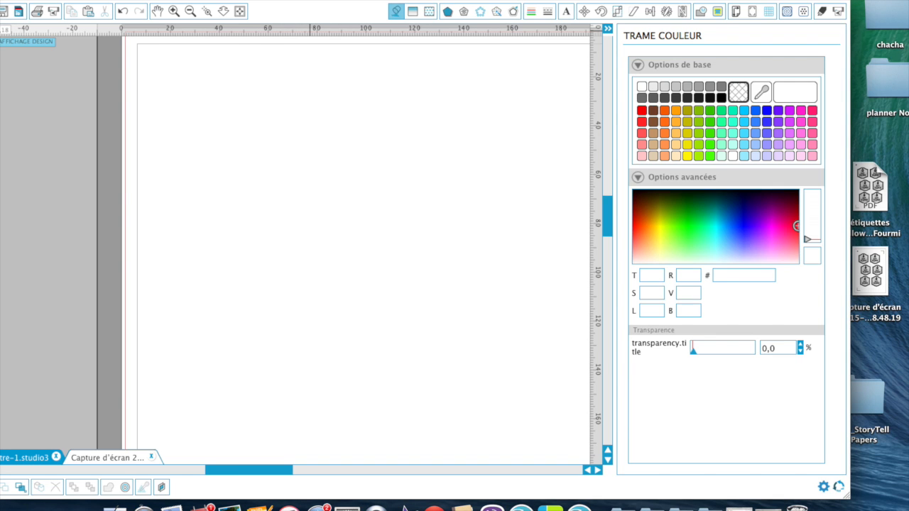
pyautogui.click(344, 0)
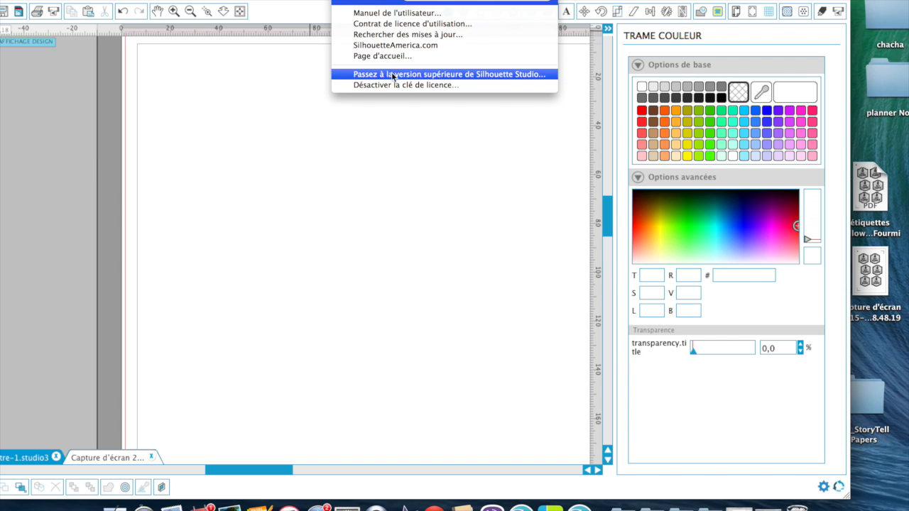
pyautogui.click(492, 77)
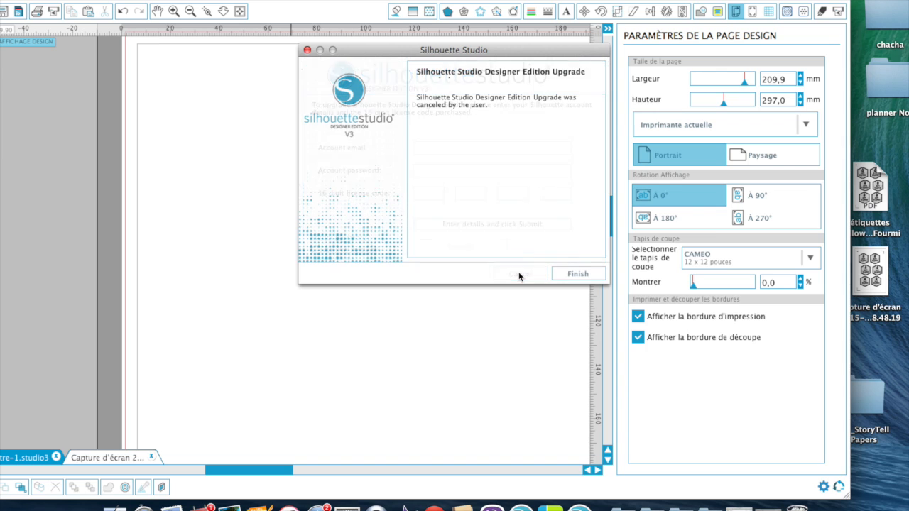
pyautogui.click(577, 274)
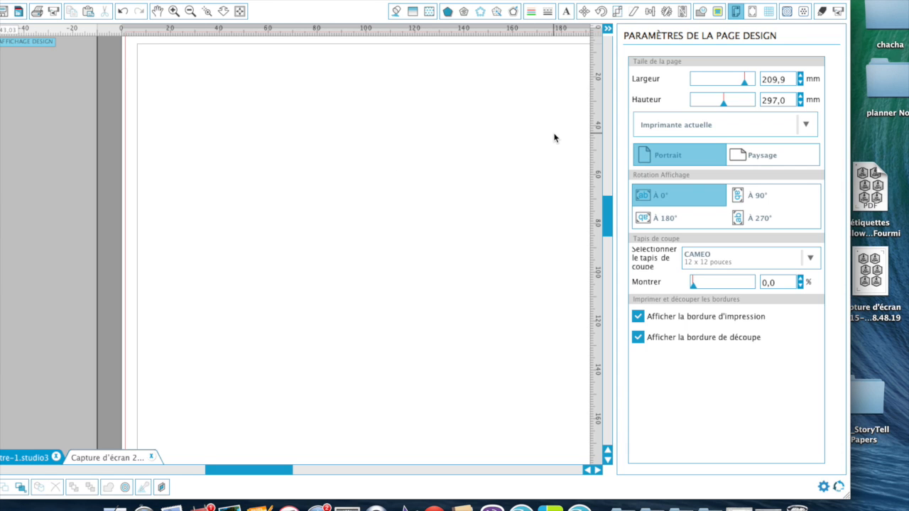
# Show the grid on the current page and enable snapping to the grid.
pyautogui.click(770, 13)
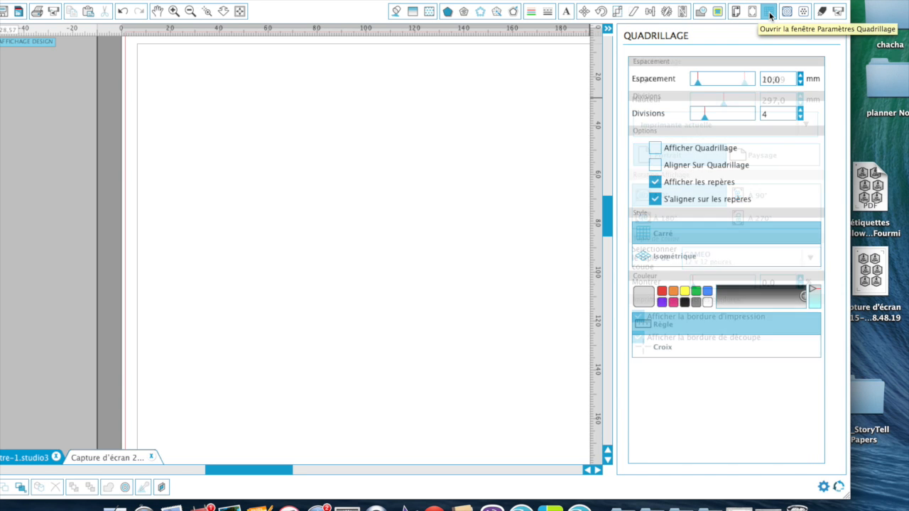
pyautogui.click(659, 147)
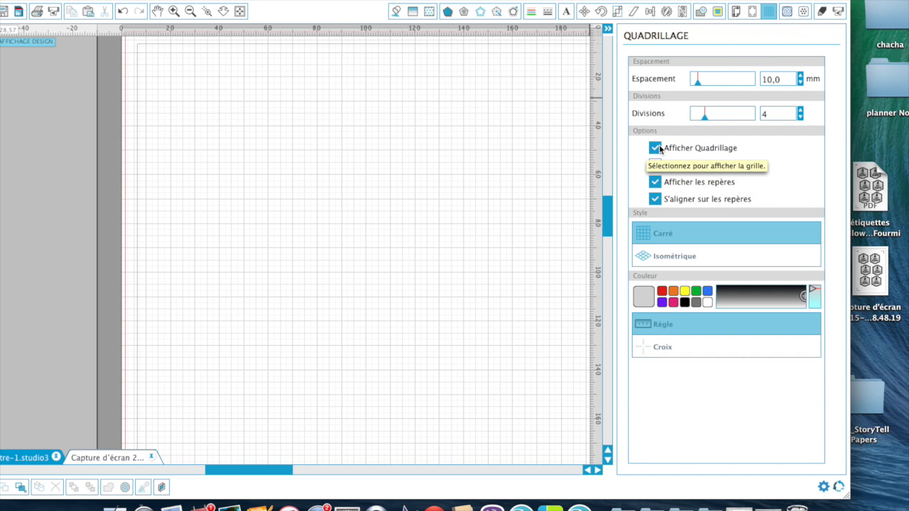
pyautogui.click(655, 165)
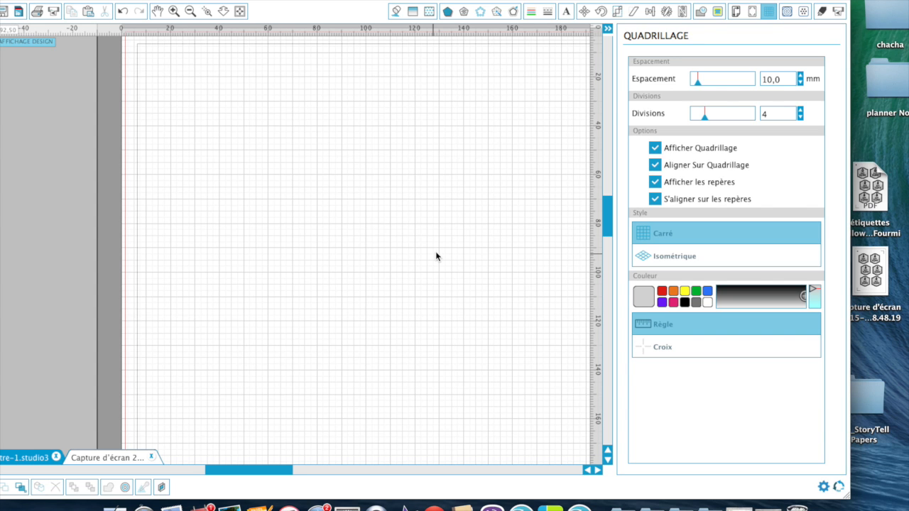
# Create a new blank document with the grid hidden and snapping to the grid turned off.
pyautogui.press('super+n')
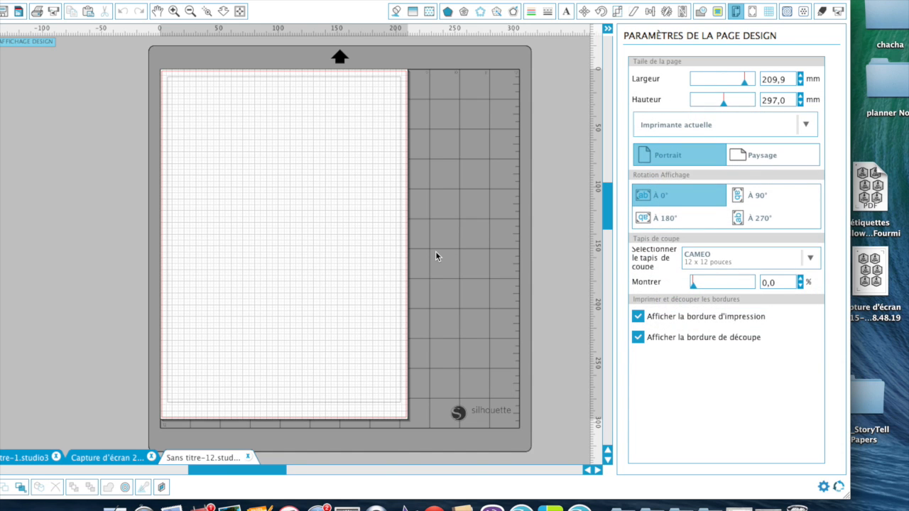
pyautogui.click(770, 12)
pyautogui.click(655, 148)
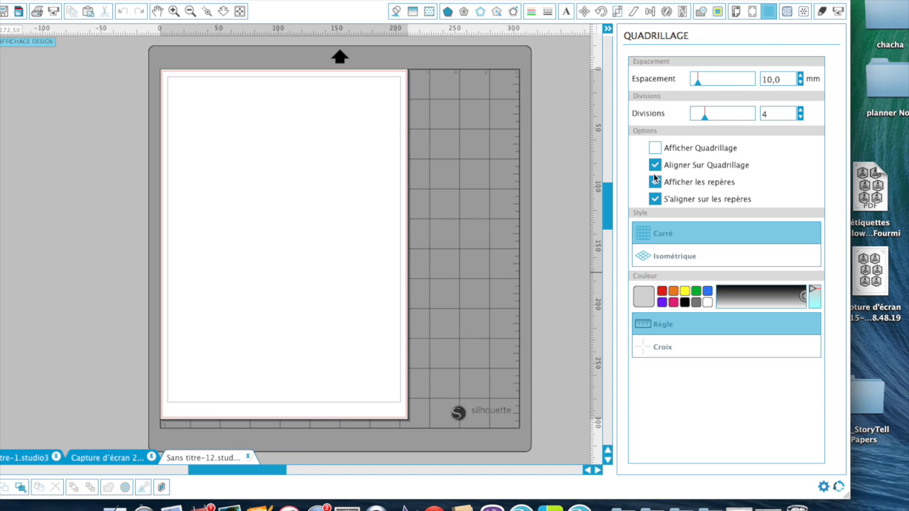
pyautogui.click(655, 169)
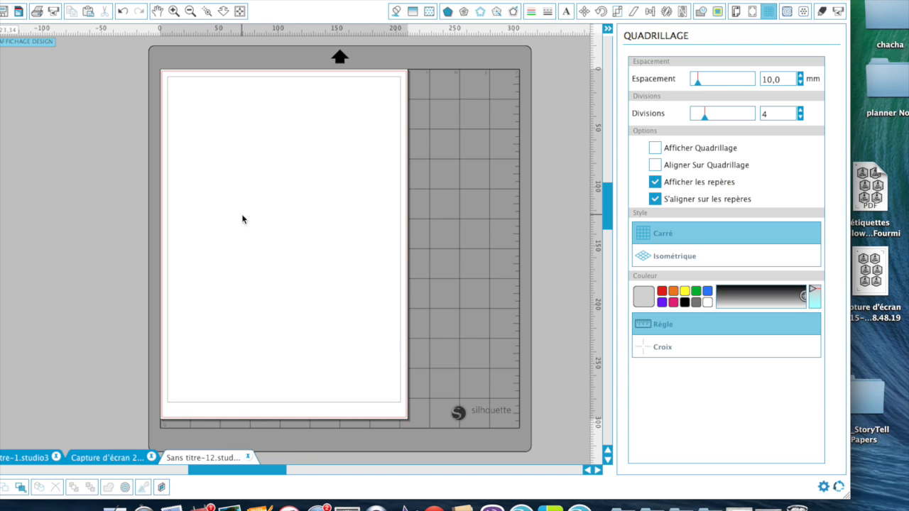
# Hide both the print border and the cut border in the page settings.
pyautogui.click(736, 11)
pyautogui.click(638, 318)
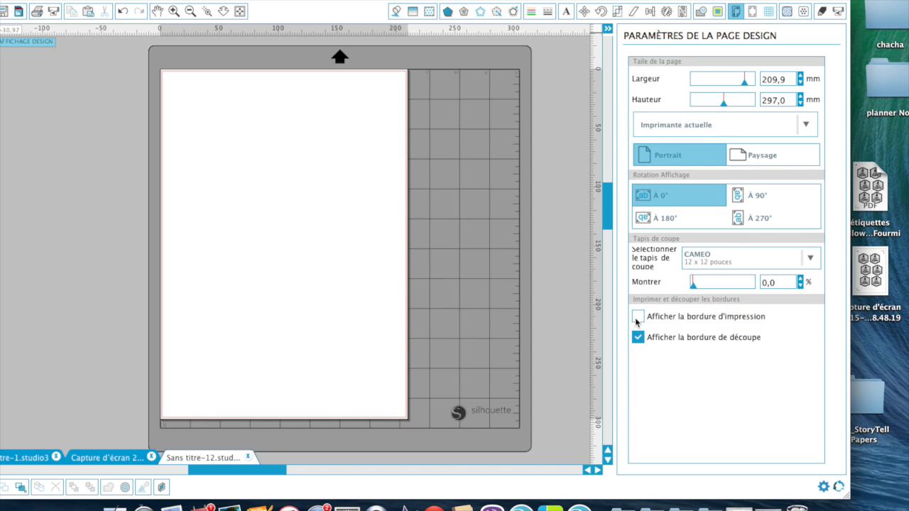
pyautogui.click(638, 337)
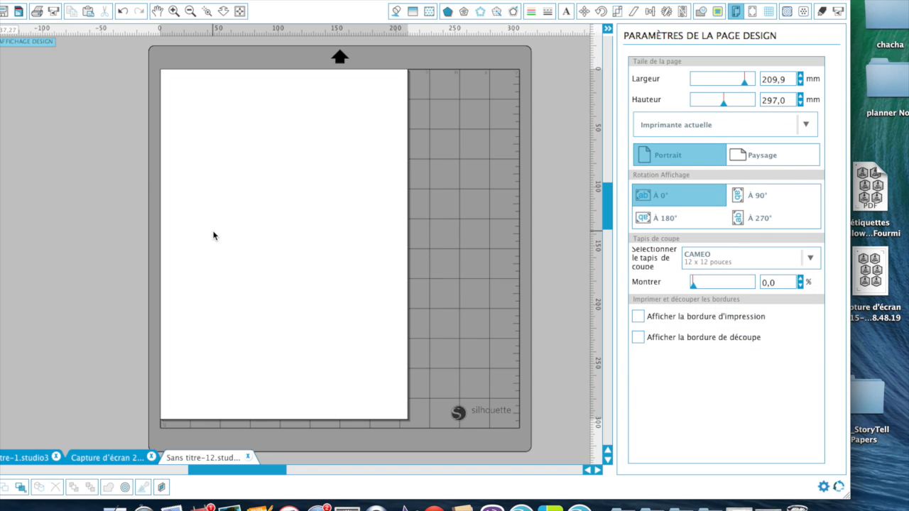
# Draw a square about 42 mm on each side near the upper-left corner of the page, with the drawing tools brought into view.
pyautogui.moveTo(62, 3); pyautogui.dragTo(144, 2)
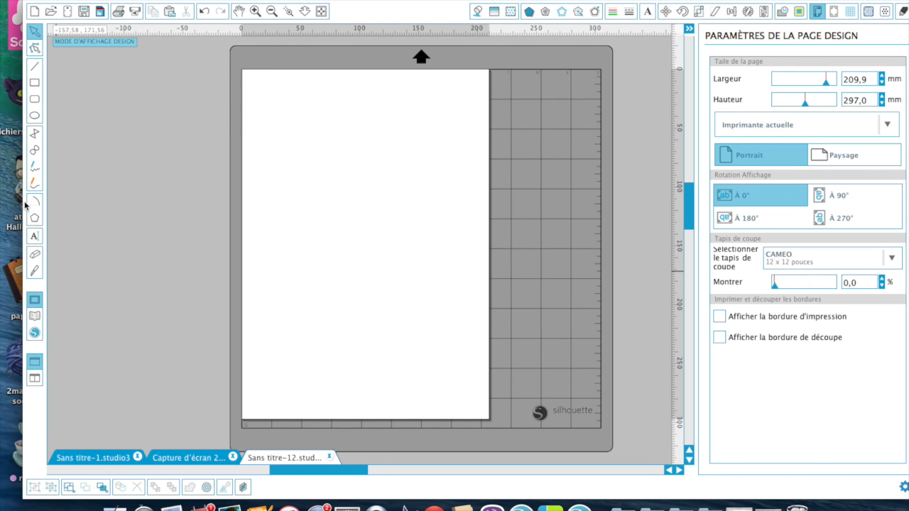
pyautogui.click(36, 85)
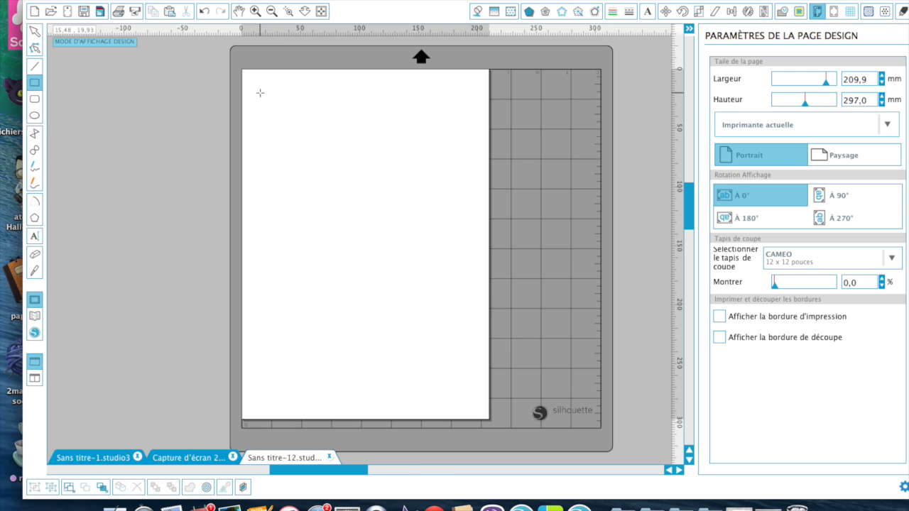
pyautogui.moveTo(260, 93); pyautogui.dragTo(309, 142)
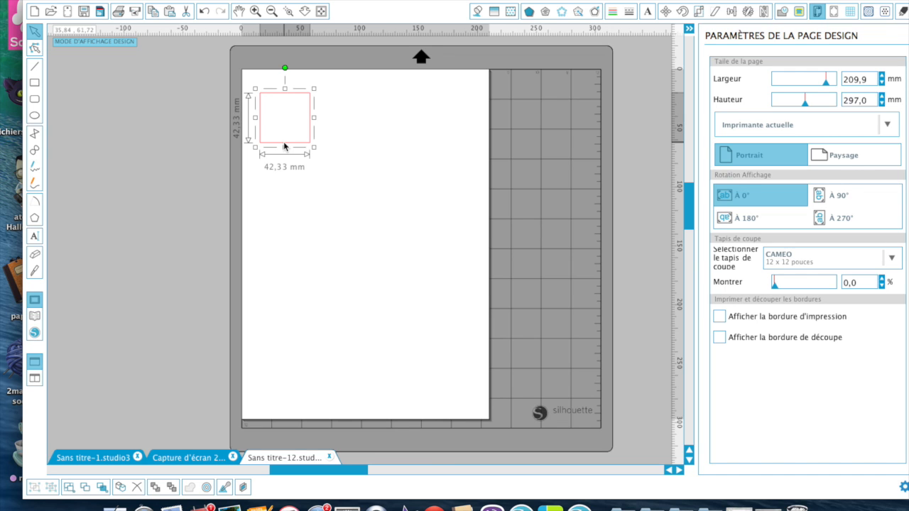
# Duplicate the square three times toward the right to form a row of four adjoining squares.
pyautogui.press('super+d')
pyautogui.press('super+d')
pyautogui.press('super+d')
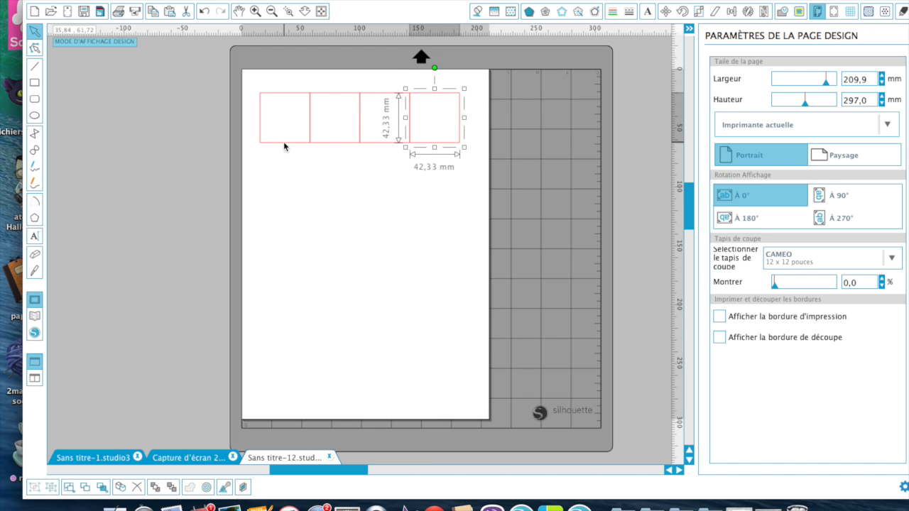
# Duplicate the squares downward and sideways to add two more rows, completing a grid four squares wide and three high.
pyautogui.press('super+Down')
pyautogui.press('super+Left')
pyautogui.press('super+Left')
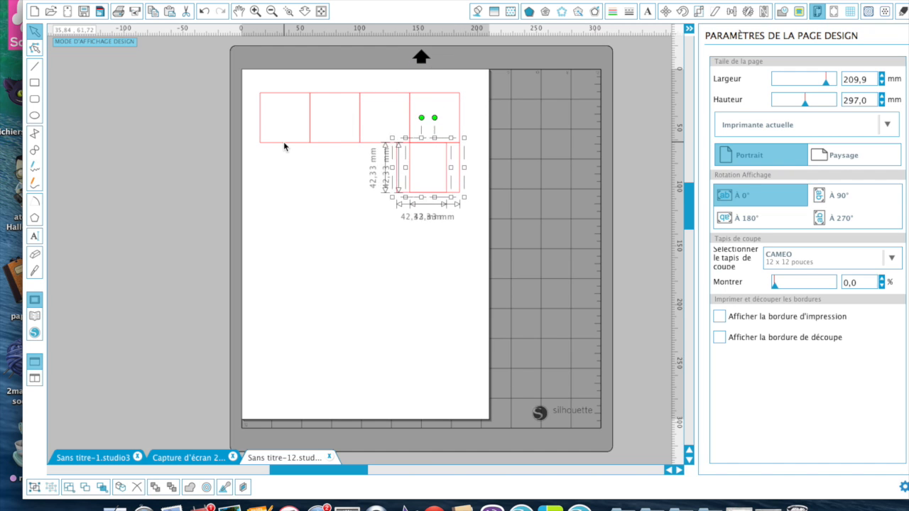
pyautogui.press('super+Left')
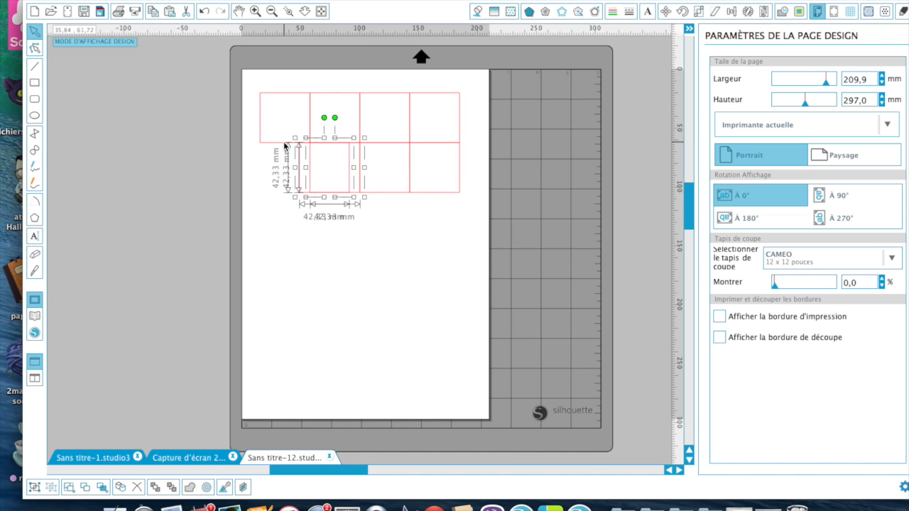
pyautogui.press('super+Down')
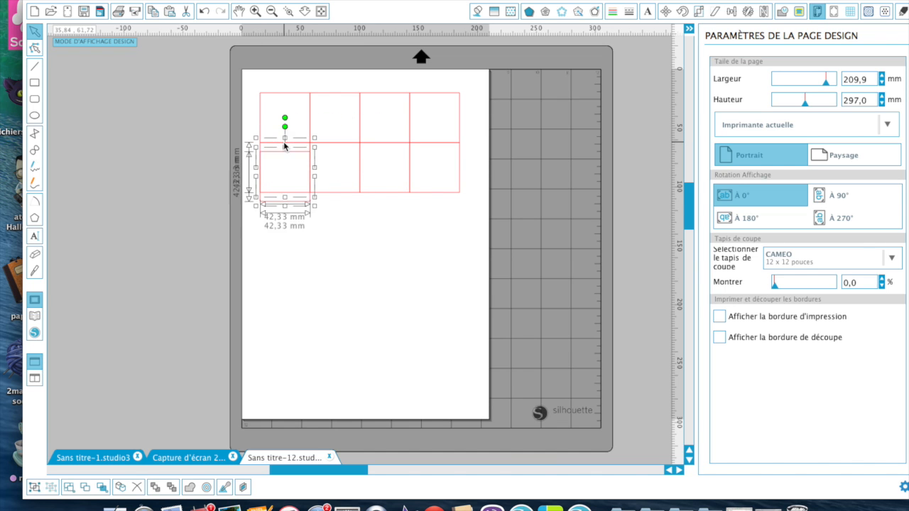
pyautogui.press('super+Right')
pyautogui.press('super+Right')
pyautogui.press('super+Right')
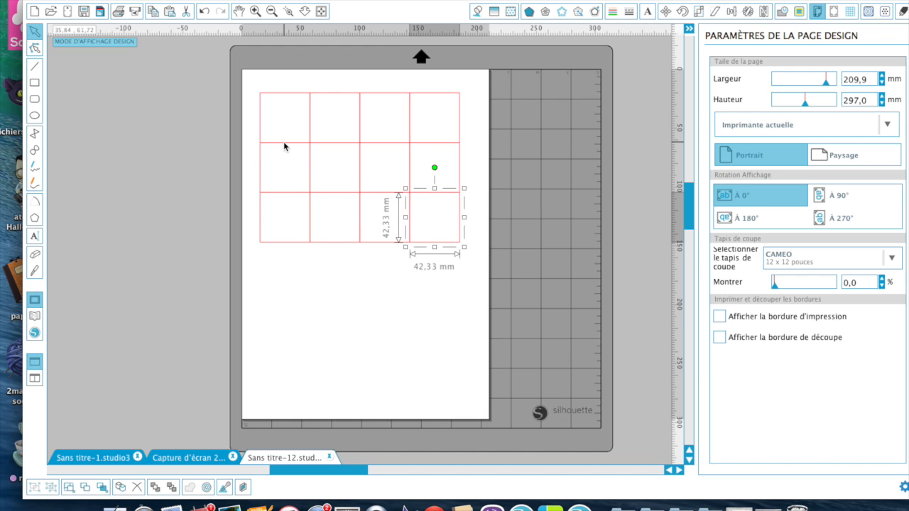
# Save the document to the Bureau folder as "palette couleurs planner" in Silhouette Studio V3 format.
pyautogui.click(135, 0)
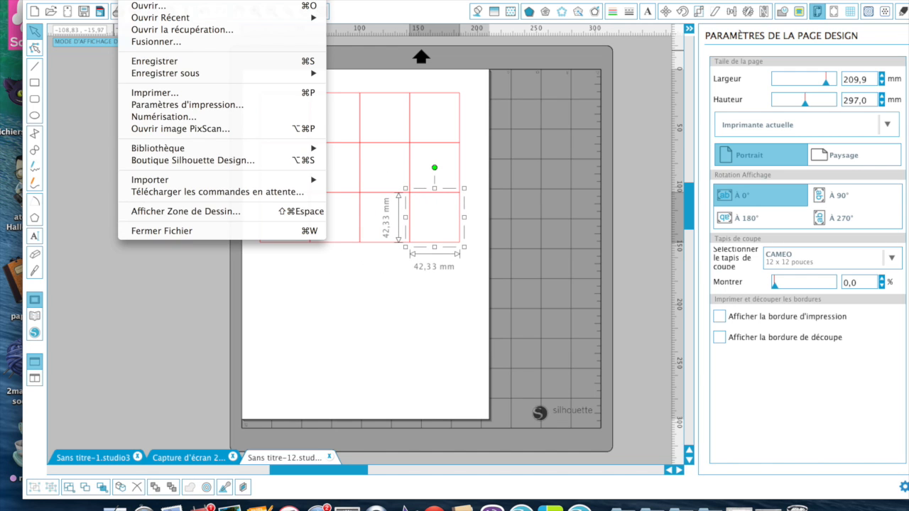
pyautogui.moveTo(169, 75)
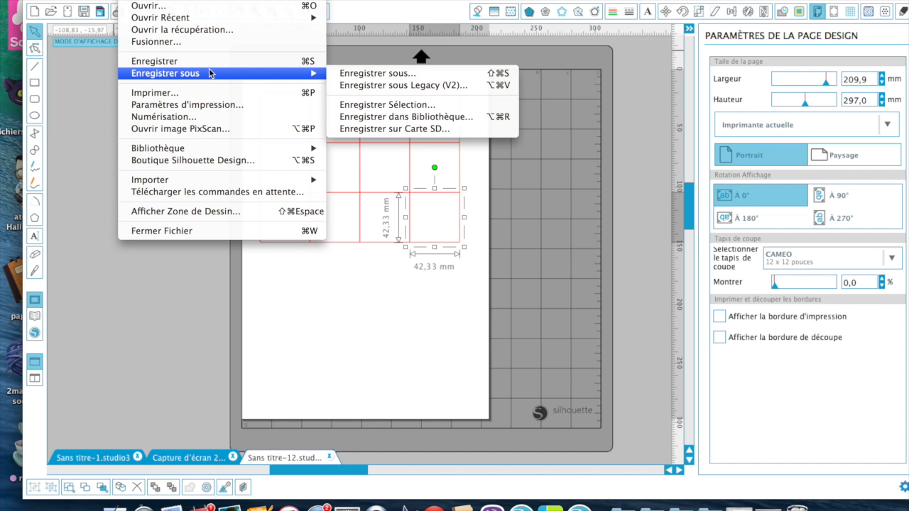
pyautogui.click(398, 73)
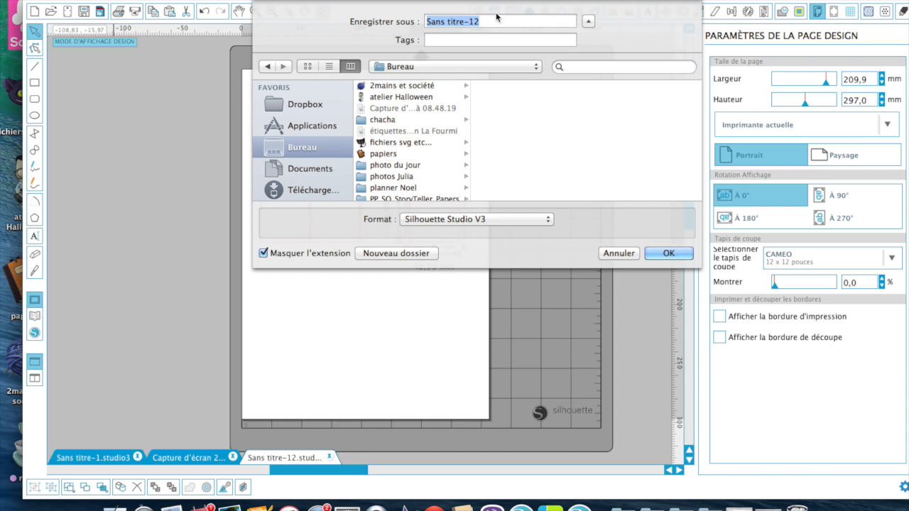
pyautogui.write('pale')
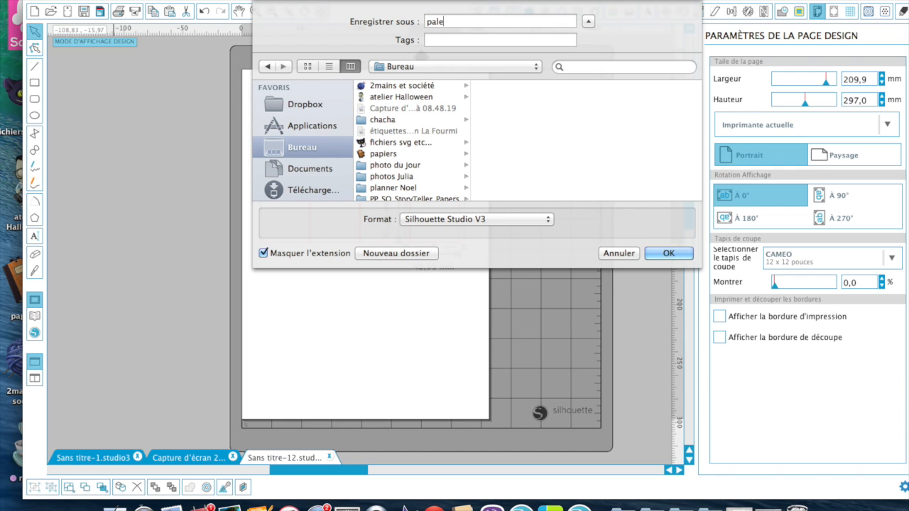
pyautogui.write('tte couleurs planner')
pyautogui.click(661, 253)
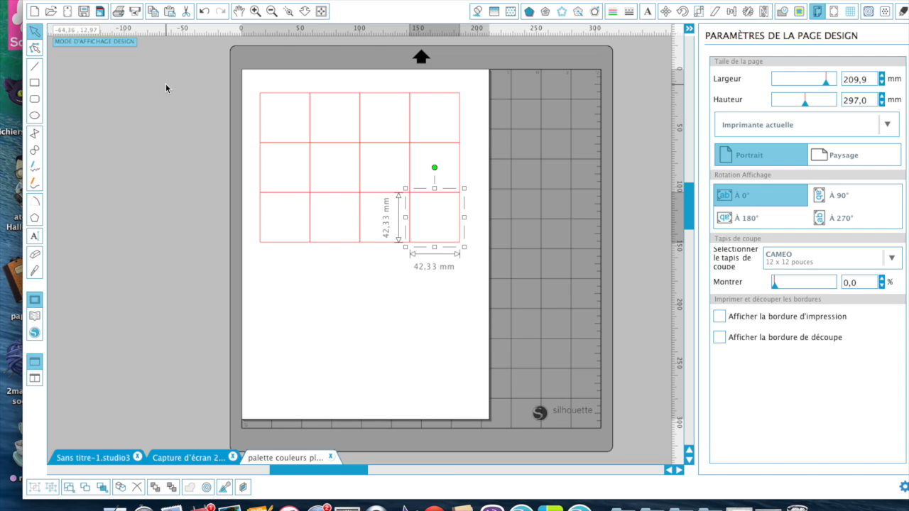
# Save the grid to the library's Mes Dessins folder as "palette couleurs planner" and close the library split view.
pyautogui.click(135, 0)
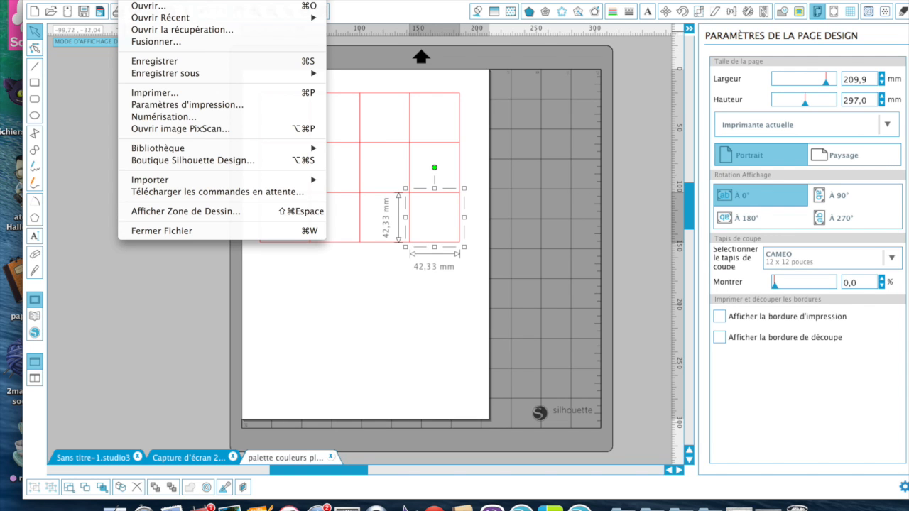
pyautogui.moveTo(156, 75)
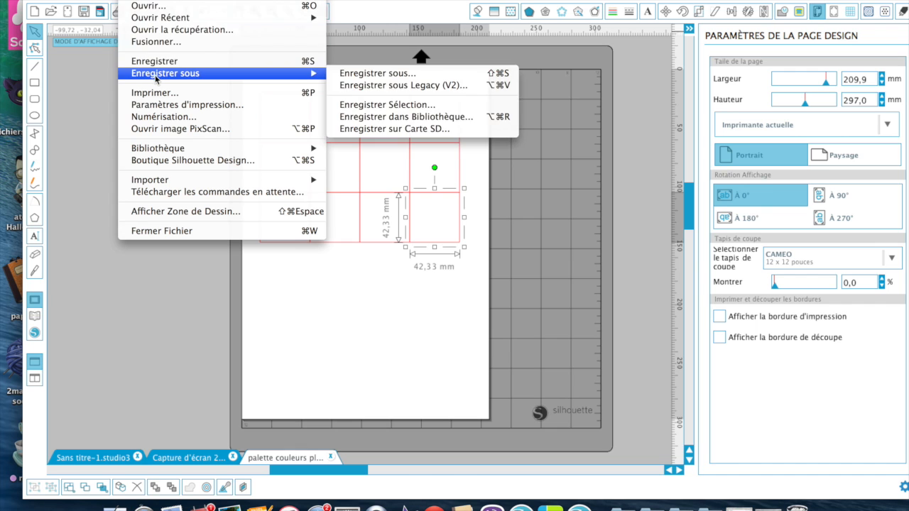
pyautogui.click(428, 120)
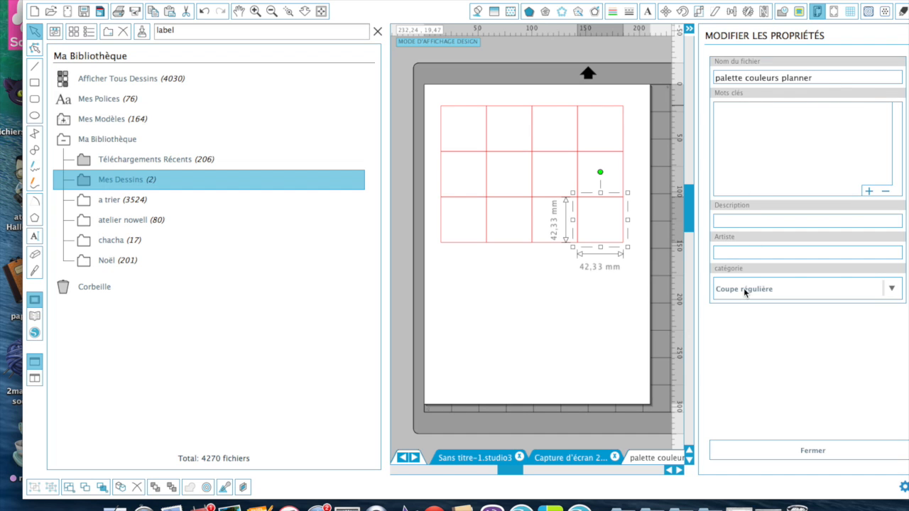
pyautogui.click(797, 452)
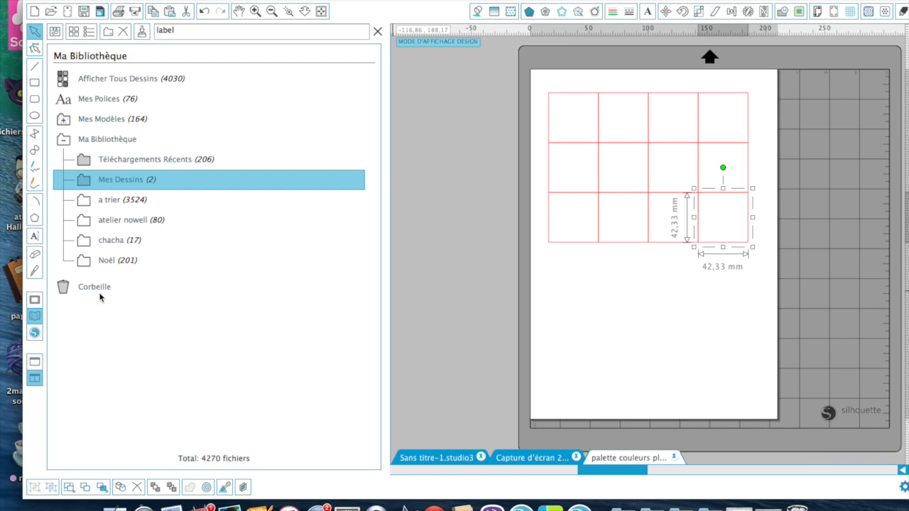
pyautogui.click(402, 331)
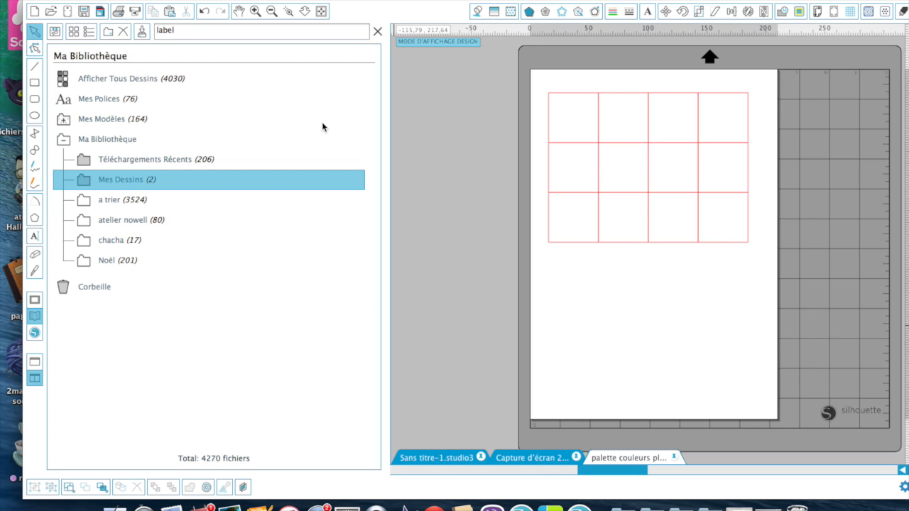
pyautogui.click(378, 30)
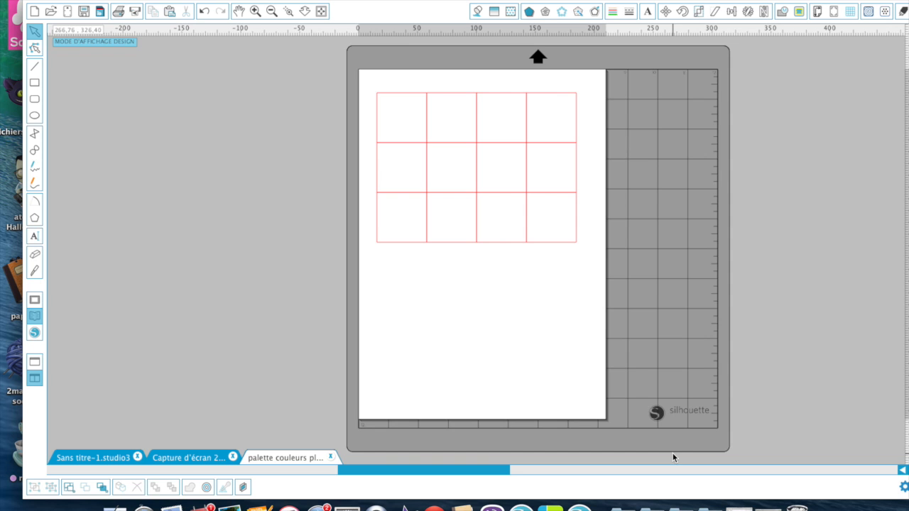
# Create a new folder named "planner" under Mes Modèles in the library.
pyautogui.click(34, 321)
pyautogui.click(34, 320)
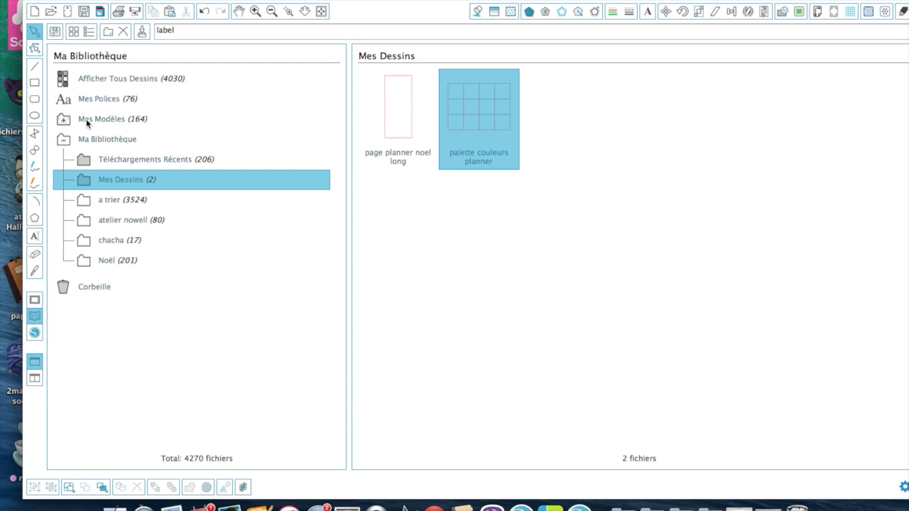
pyautogui.click(86, 119)
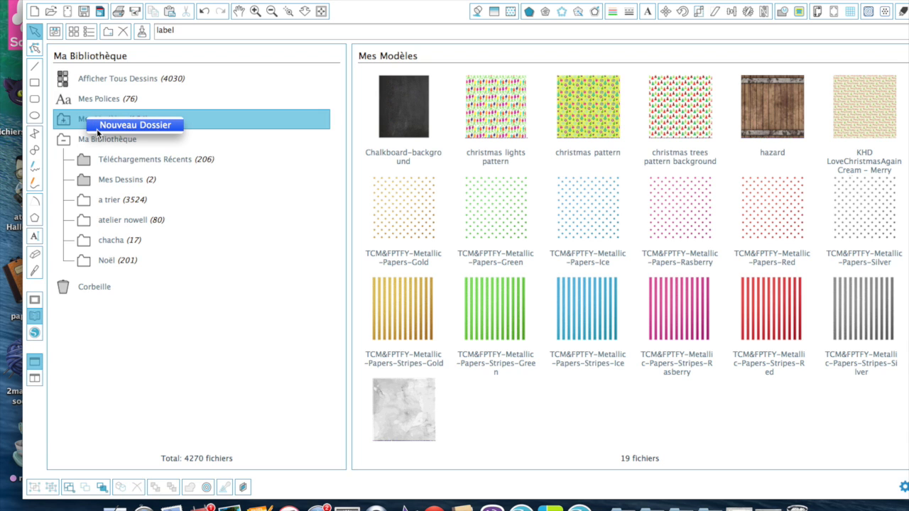
pyautogui.click(97, 129)
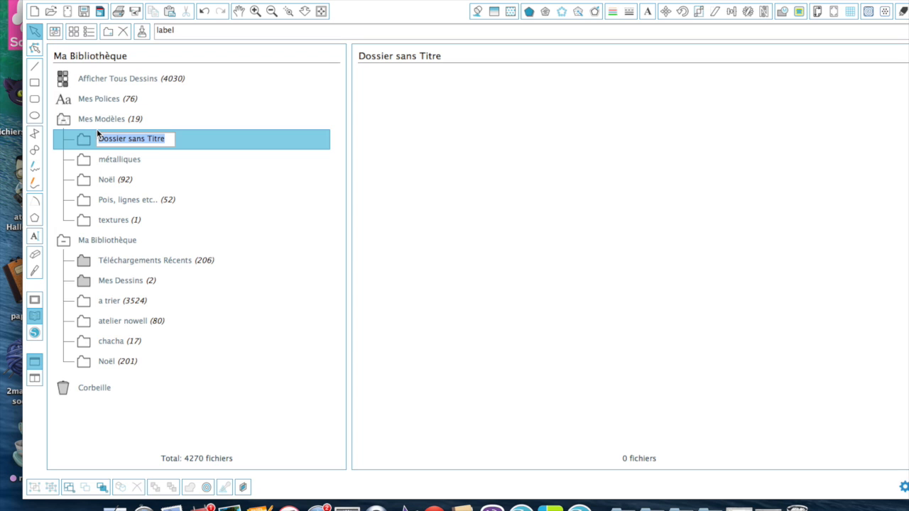
pyautogui.write('planner')
pyautogui.press('Return')
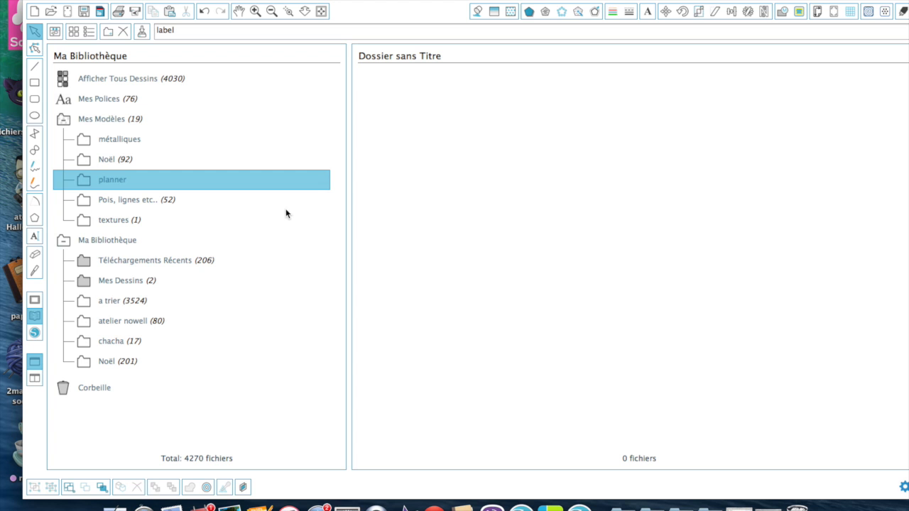
# Import all the images from the SO_ST_Papers1 subfolder of PP_SO_StoryTeller_Papers into the library's planner folder.
pyautogui.click(113, 182)
pyautogui.moveTo(388, 0); pyautogui.dragTo(302, 0)
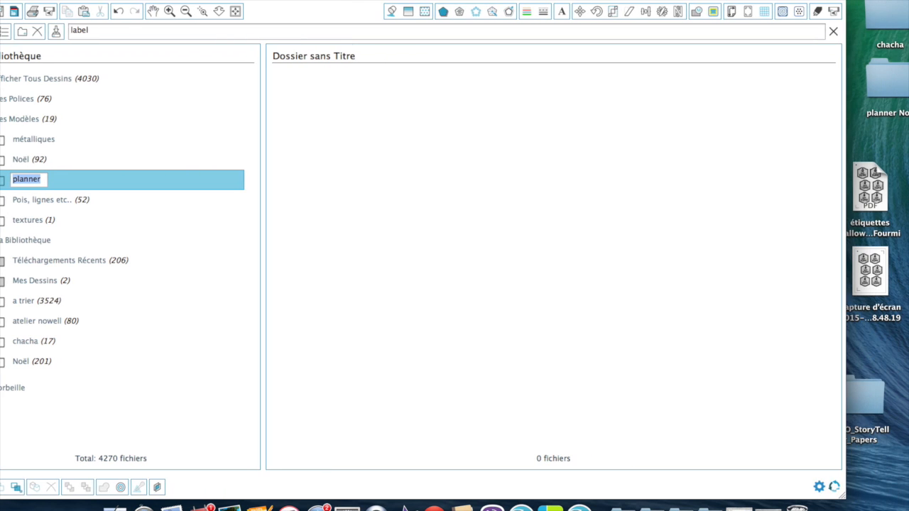
pyautogui.doubleClick(867, 395)
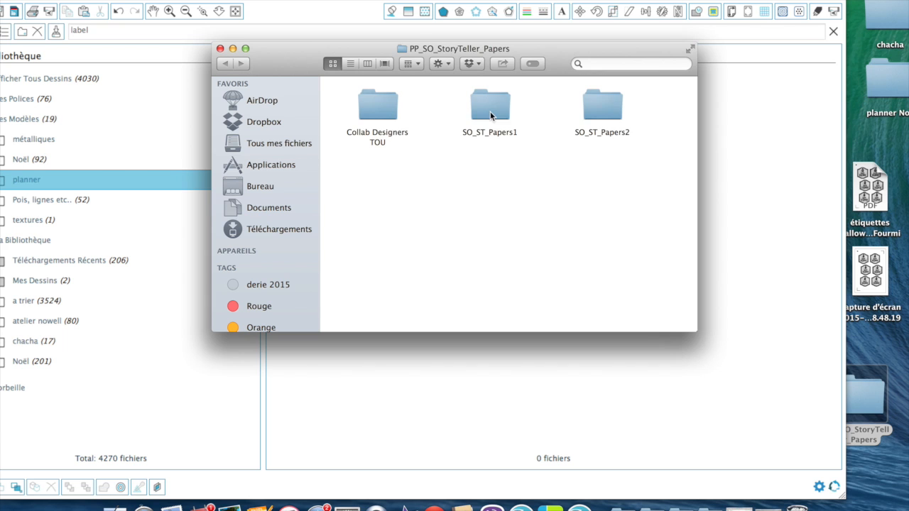
pyautogui.doubleClick(490, 112)
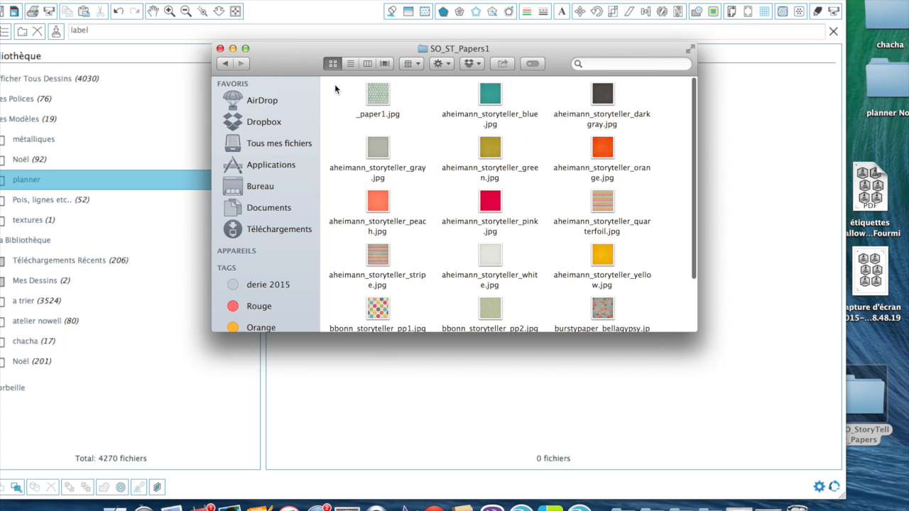
pyautogui.moveTo(334, 84); pyautogui.dragTo(645, 353)
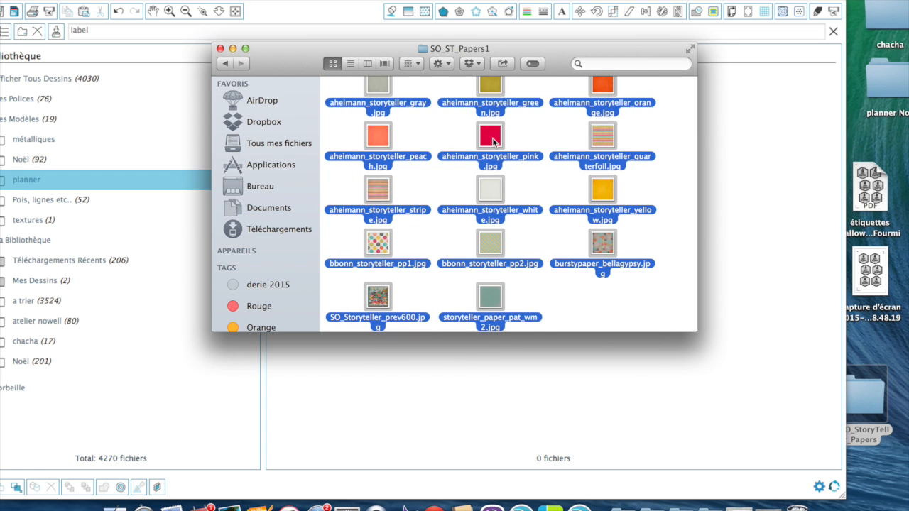
pyautogui.moveTo(494, 142); pyautogui.dragTo(634, 369)
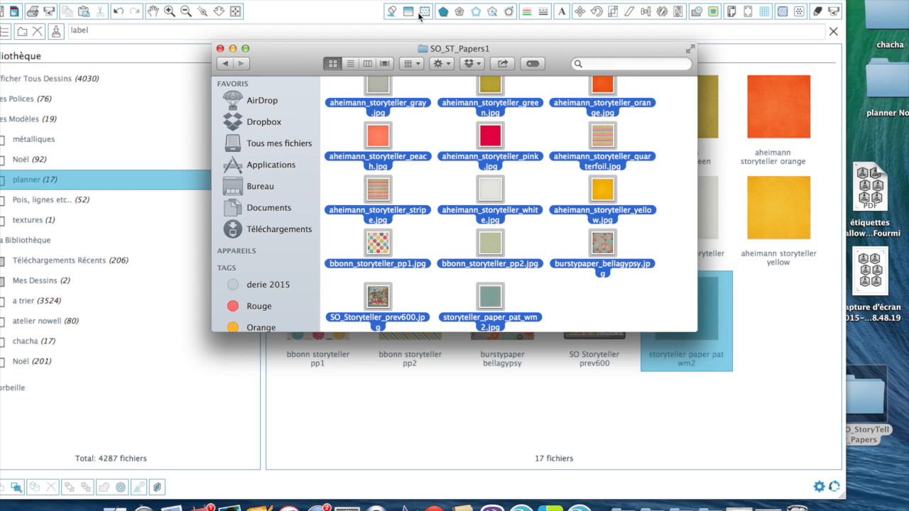
pyautogui.click(221, 49)
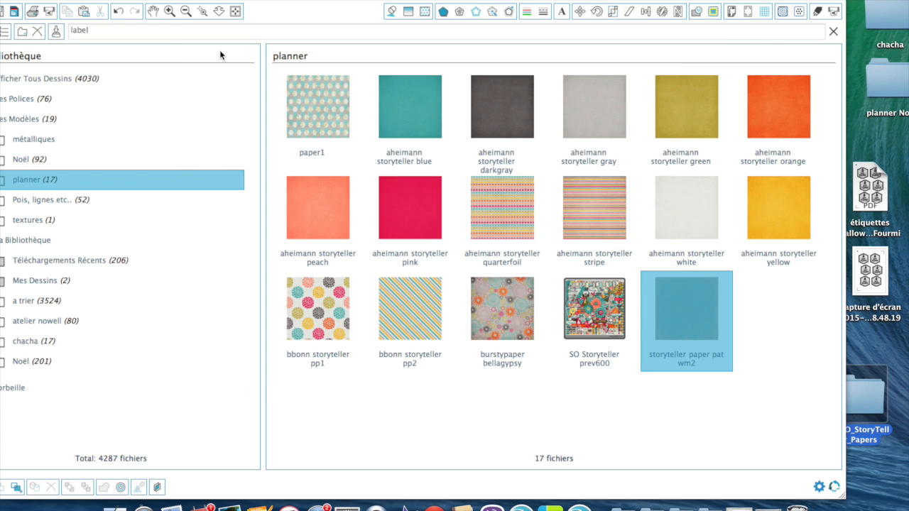
# Open the SO Storyteller prev600 image on the page to view it, and delete it from the page.
pyautogui.doubleClick(584, 315)
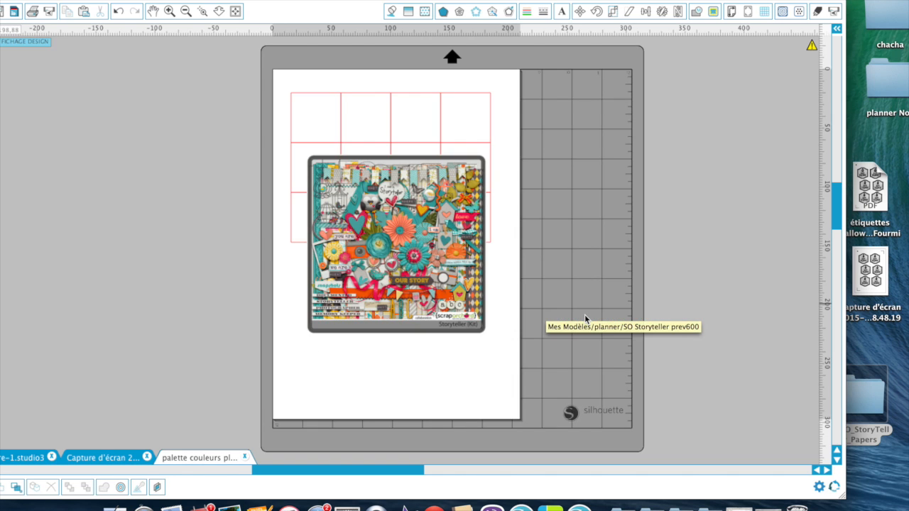
pyautogui.rightClick(443, 306)
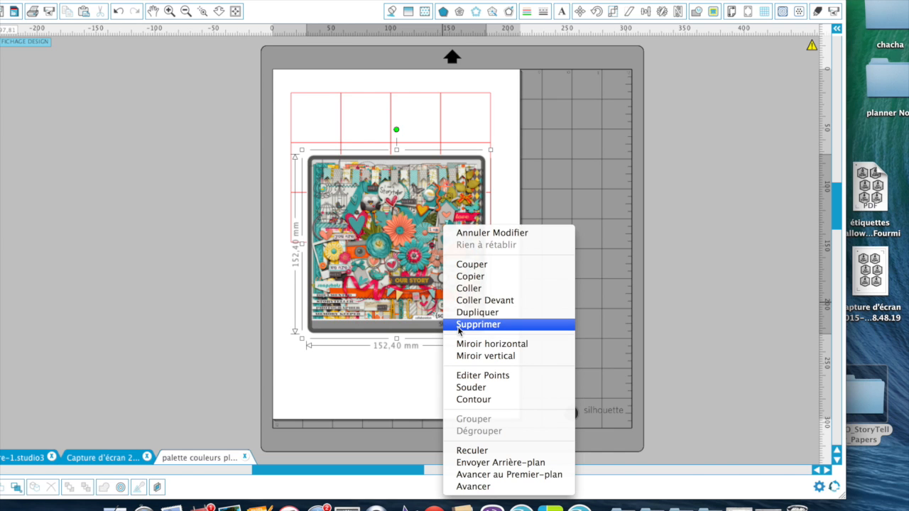
pyautogui.click(459, 325)
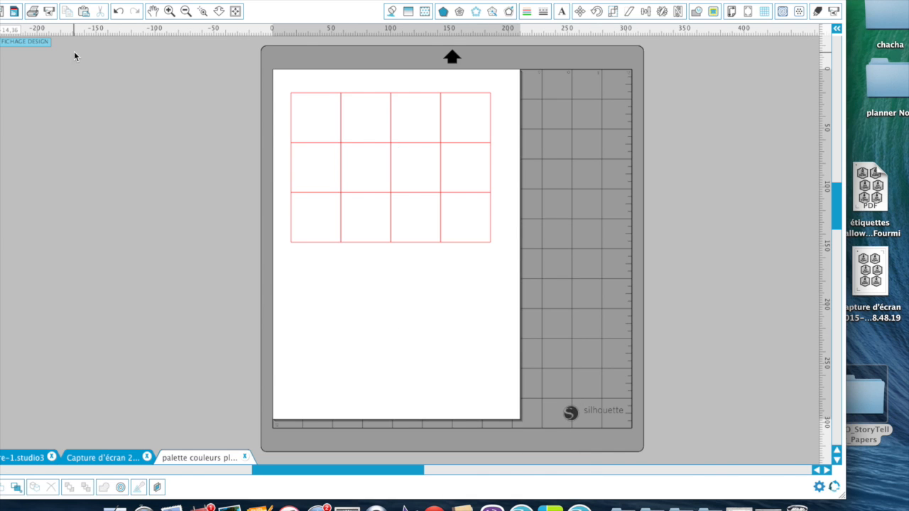
# Delete the SO Storyteller prev600 item from the library's planner folder.
pyautogui.moveTo(57, 2); pyautogui.dragTo(186, 2)
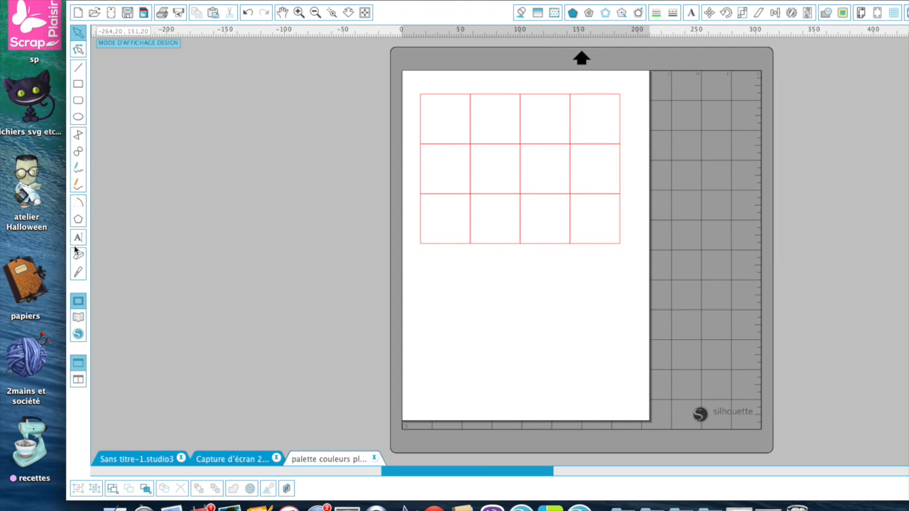
pyautogui.click(78, 319)
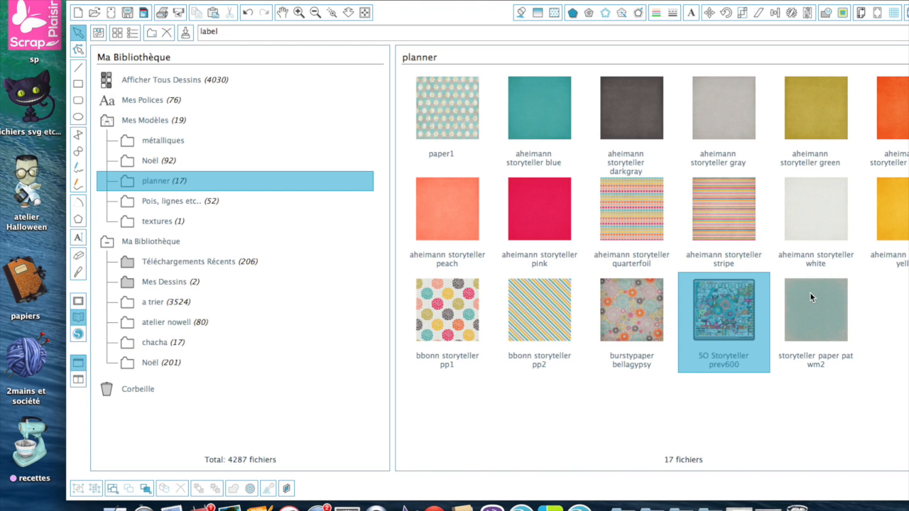
pyautogui.rightClick(696, 328)
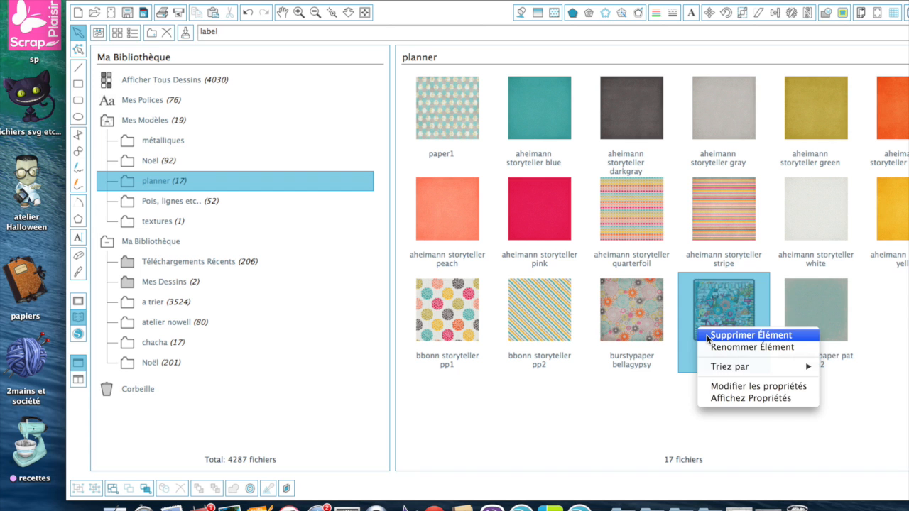
pyautogui.click(707, 335)
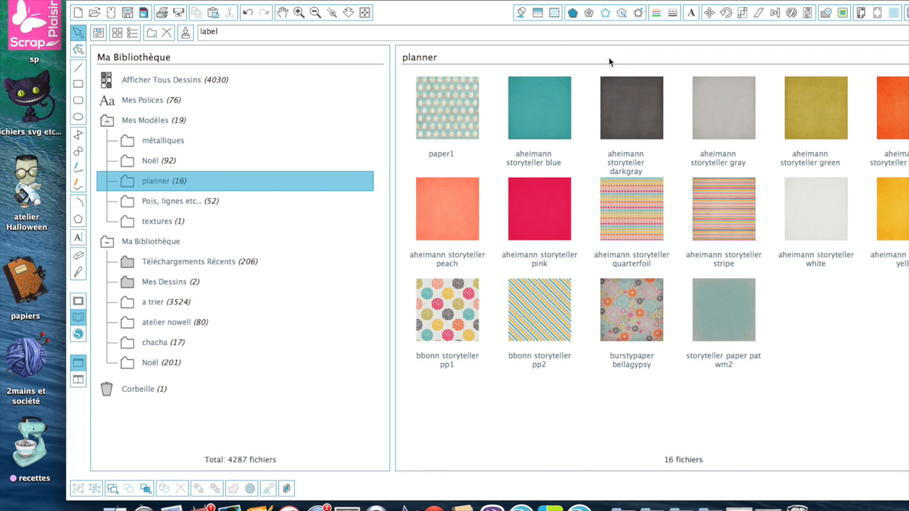
# Import all the images from the SO_ST_Papers2 subfolder of PP_SO_StoryTeller_Papers into the library's planner folder.
pyautogui.moveTo(497, 0); pyautogui.dragTo(294, 0)
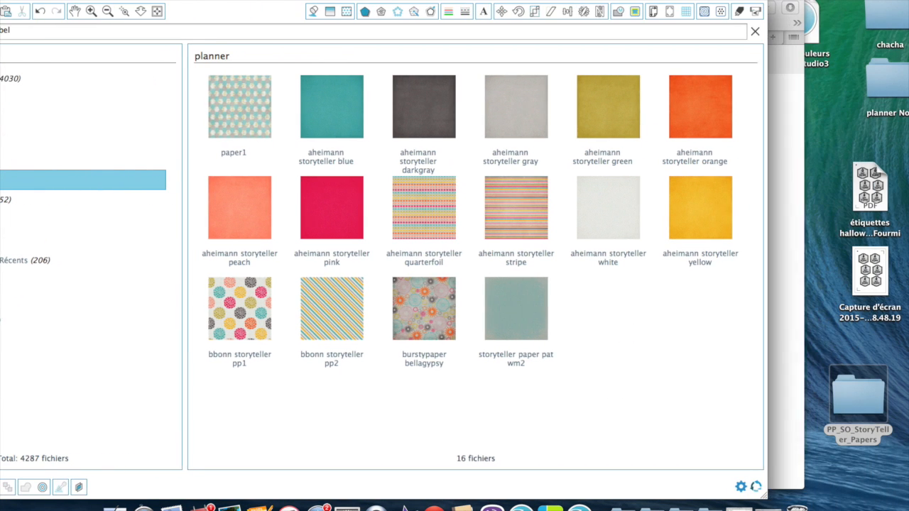
pyautogui.doubleClick(849, 401)
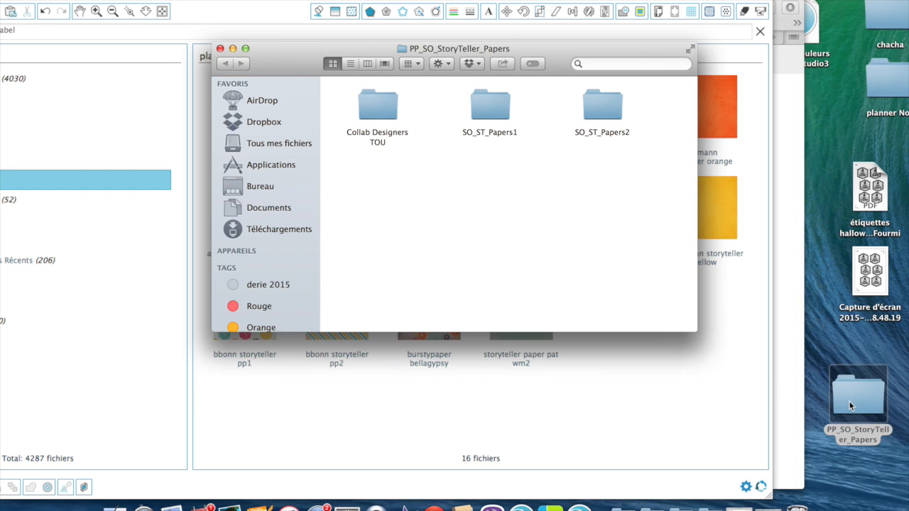
pyautogui.doubleClick(613, 112)
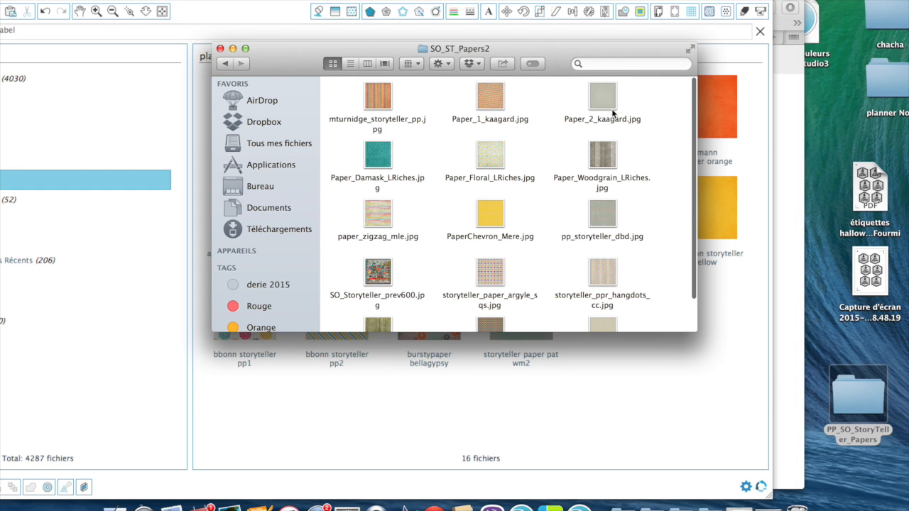
pyautogui.moveTo(329, 93); pyautogui.dragTo(749, 347)
pyautogui.moveTo(541, 273); pyautogui.dragTo(642, 420)
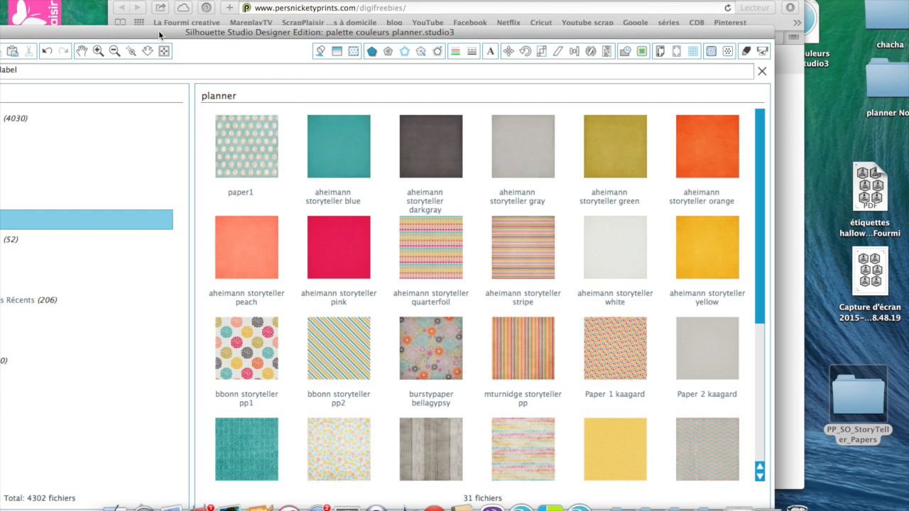
# Remove the SO Storyteller prev600 preview image imported with the second paper set from the planner folder.
pyautogui.scroll(-5, 413, 282)
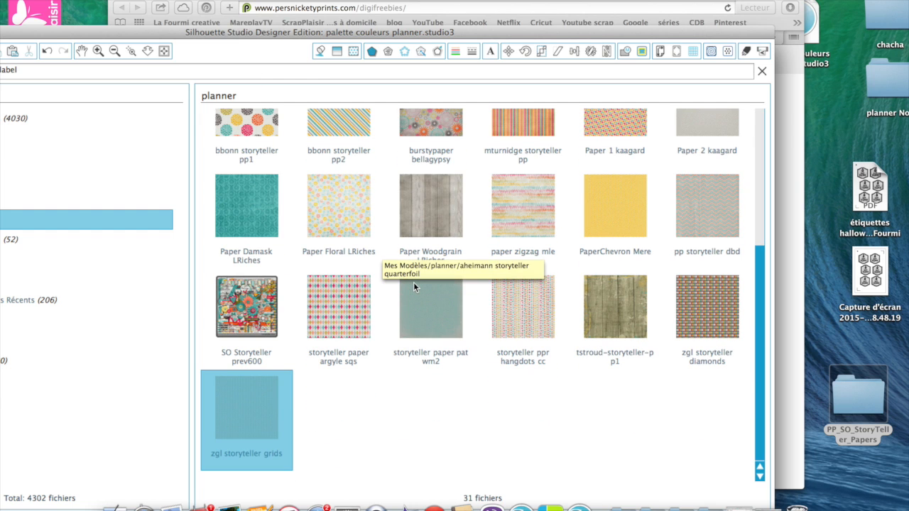
pyautogui.click(473, 472)
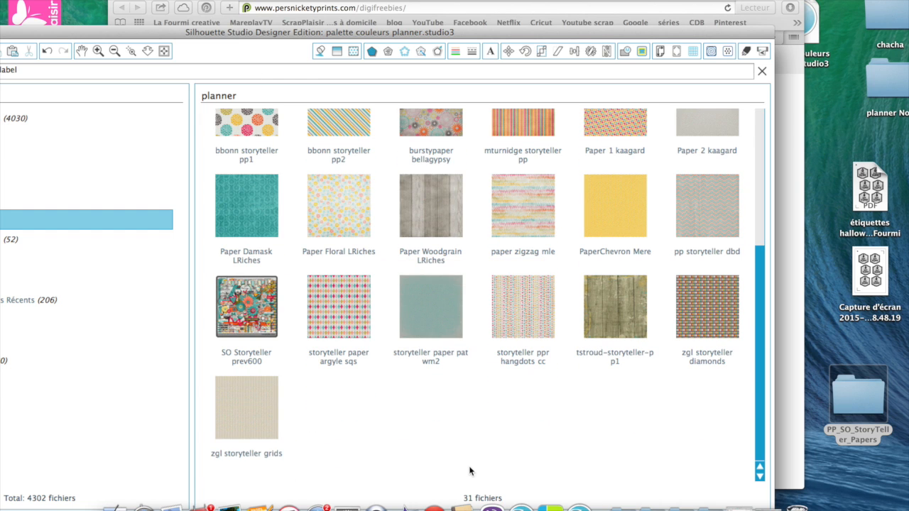
pyautogui.rightClick(241, 326)
pyautogui.click(254, 329)
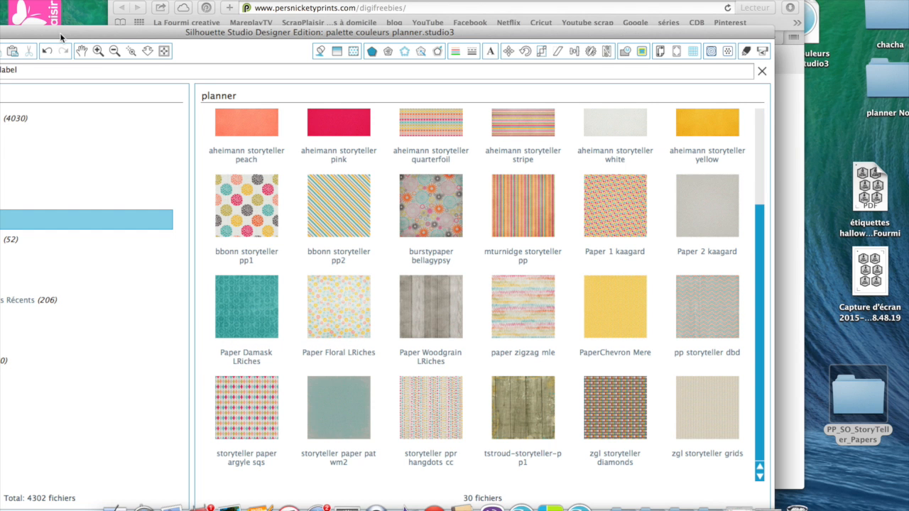
# Close the SO_ST_Papers2 folder window and hide the web browser to clear the desktop.
pyautogui.moveTo(60, 32); pyautogui.dragTo(267, 351)
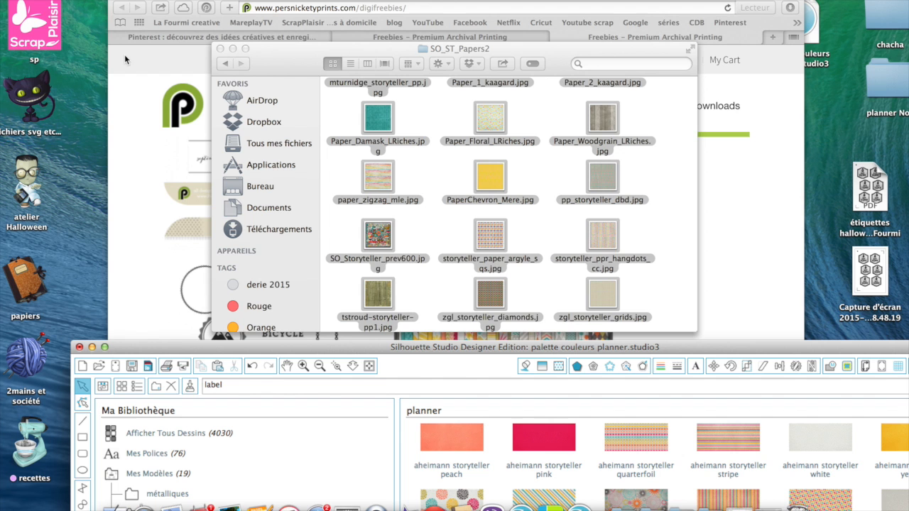
pyautogui.click(220, 48)
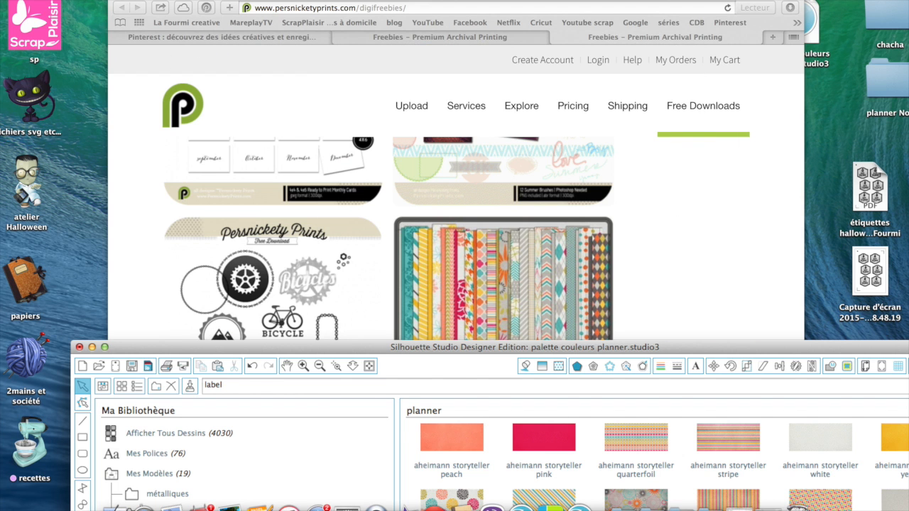
pyautogui.press('super+h')
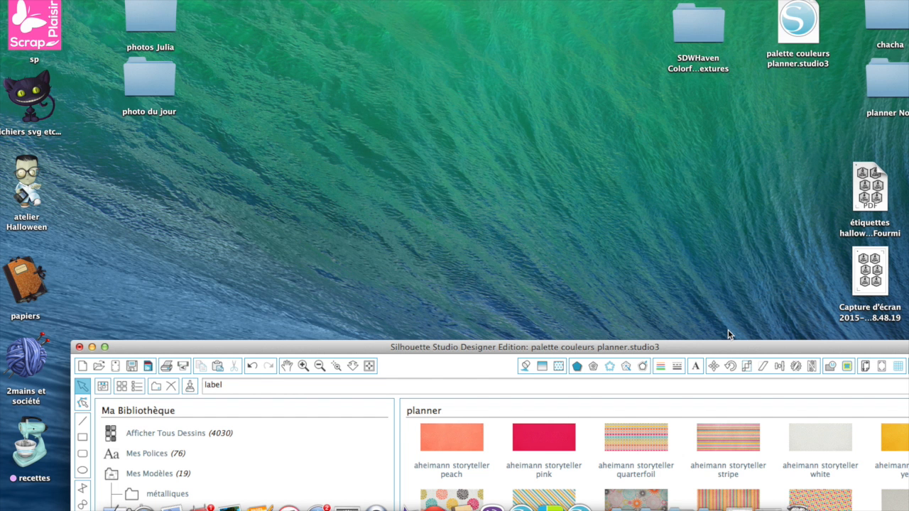
# Move the PP_SO_StoryTeller_Papers folder from the desktop into the papiers folder, and bring the library window back into view.
pyautogui.moveTo(747, 345); pyautogui.dragTo(611, 415)
pyautogui.moveTo(860, 401); pyautogui.dragTo(32, 284)
pyautogui.moveTo(183, 417); pyautogui.dragTo(260, 0)
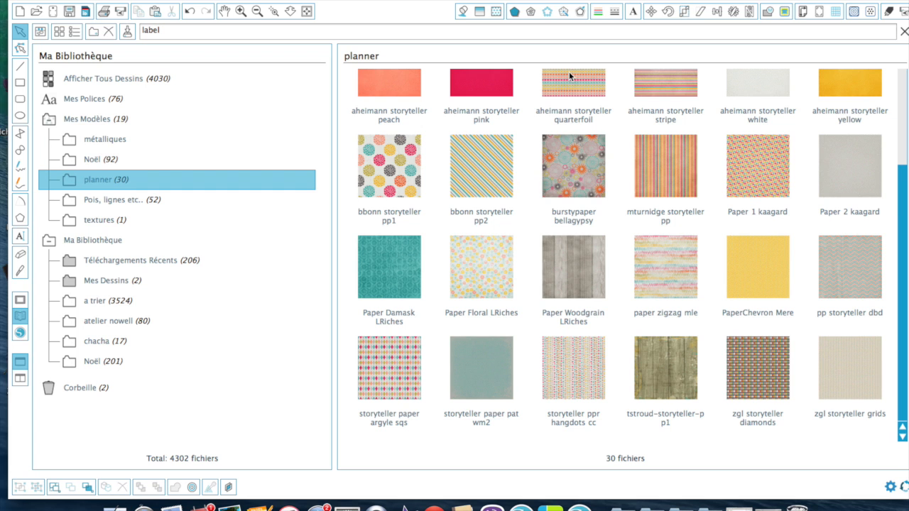
# Open the fill pattern options and look through the pattern folders, including Noël, planner, Pois, lignes etc.. and textures.
pyautogui.click(497, 12)
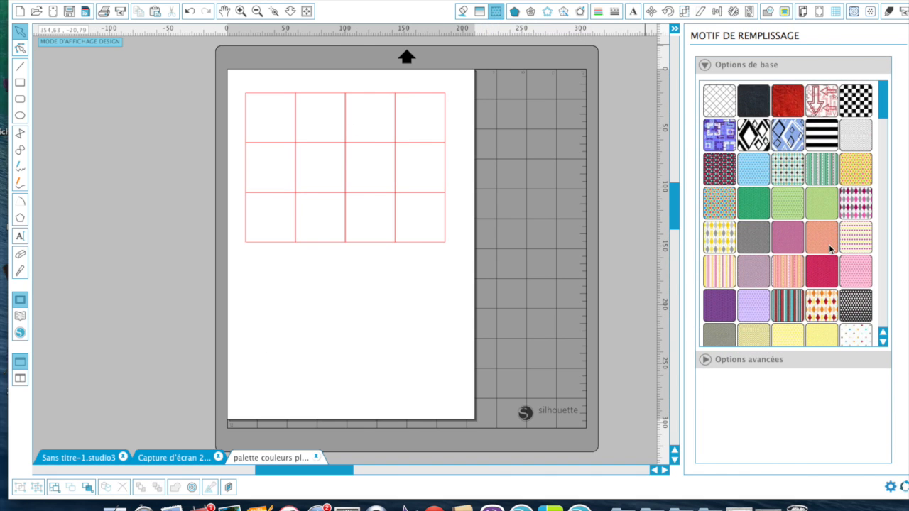
pyautogui.scroll(-10, 829, 248)
pyautogui.scroll(-10, 830, 247)
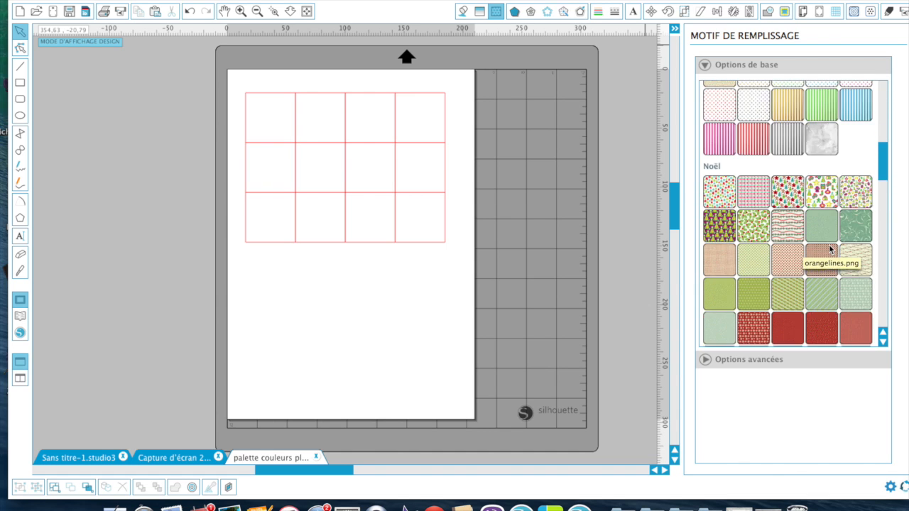
pyautogui.scroll(-10, 829, 246)
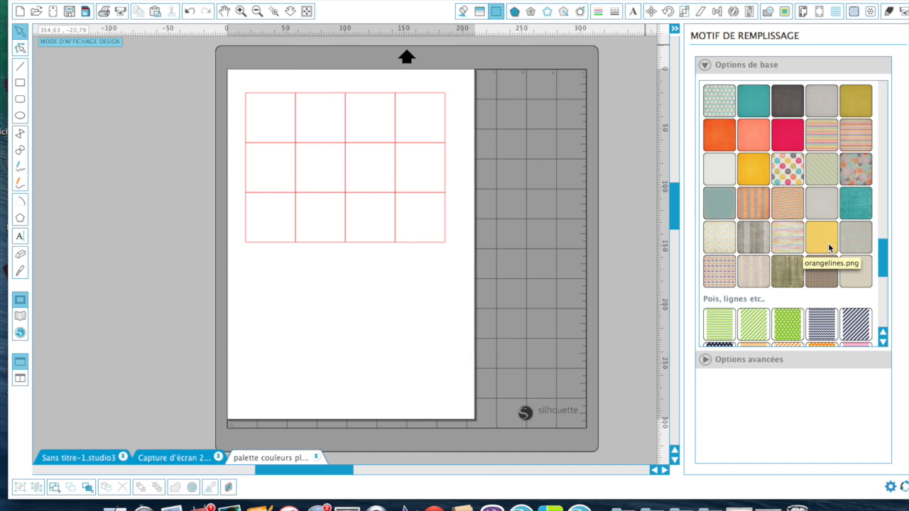
pyautogui.scroll(1, 829, 243)
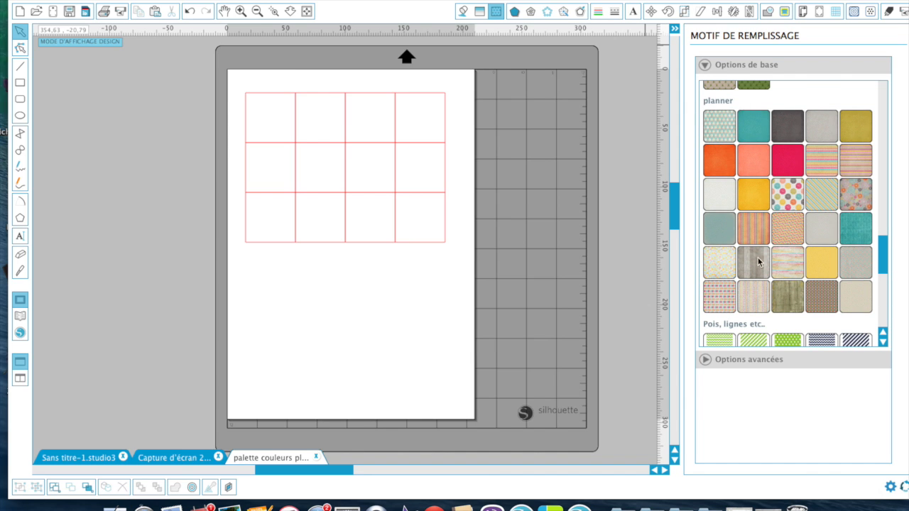
pyautogui.scroll(1, 758, 263)
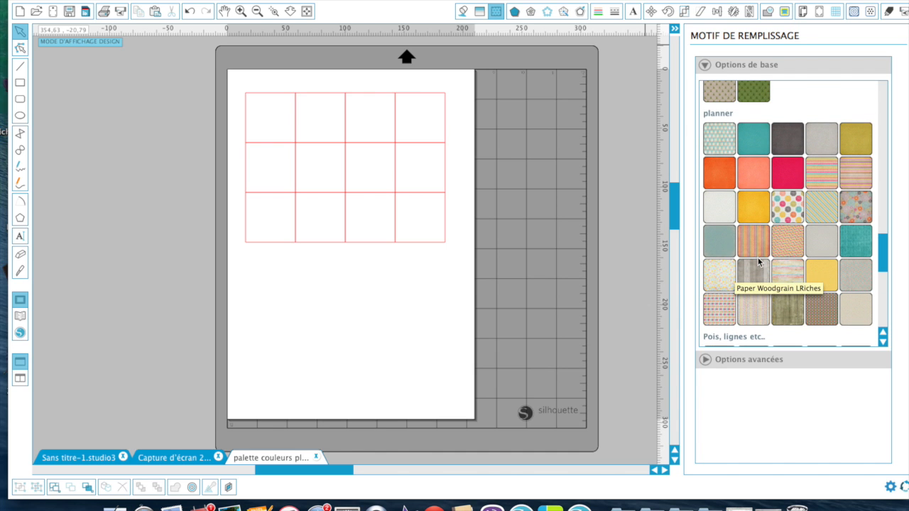
pyautogui.scroll(-5, 780, 284)
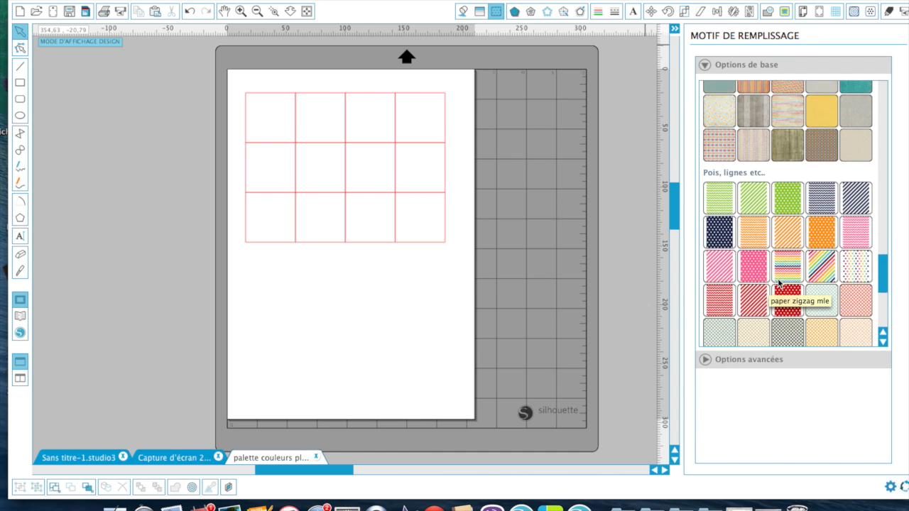
pyautogui.scroll(-1, 779, 283)
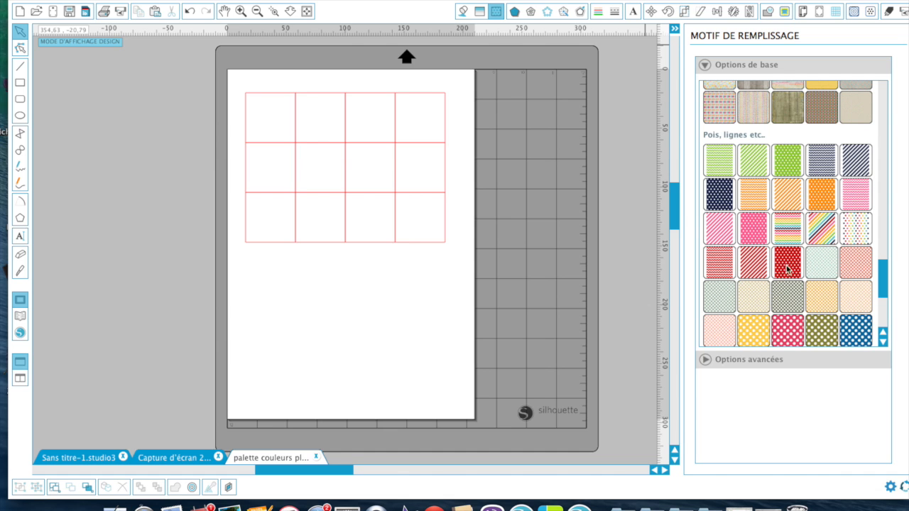
pyautogui.scroll(-6, 781, 271)
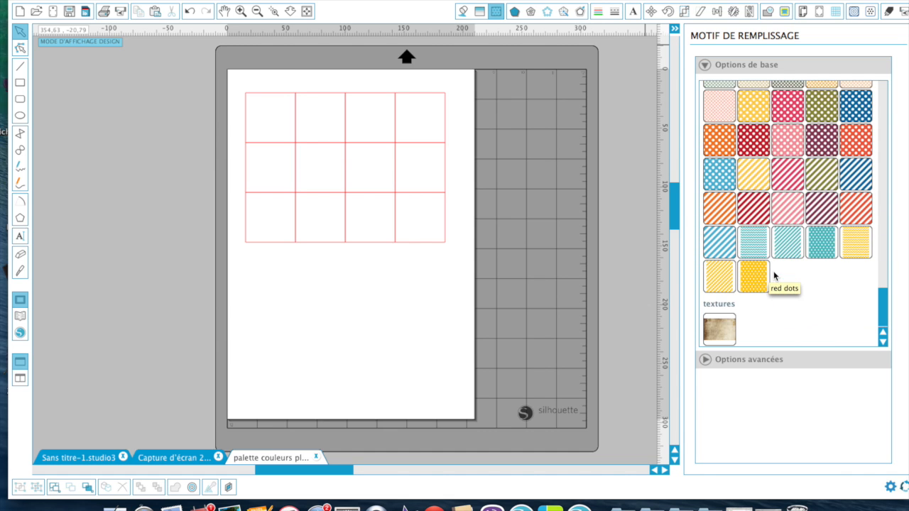
pyautogui.scroll(5, 750, 180)
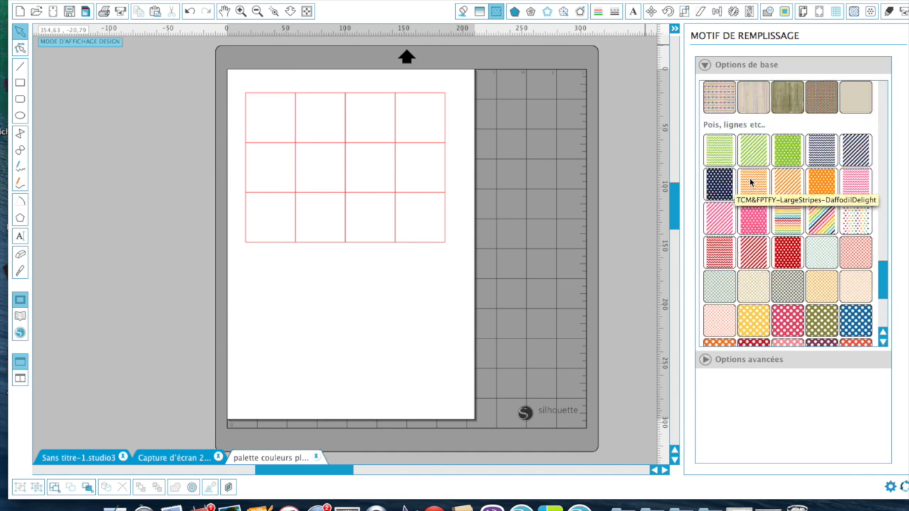
pyautogui.scroll(4, 750, 181)
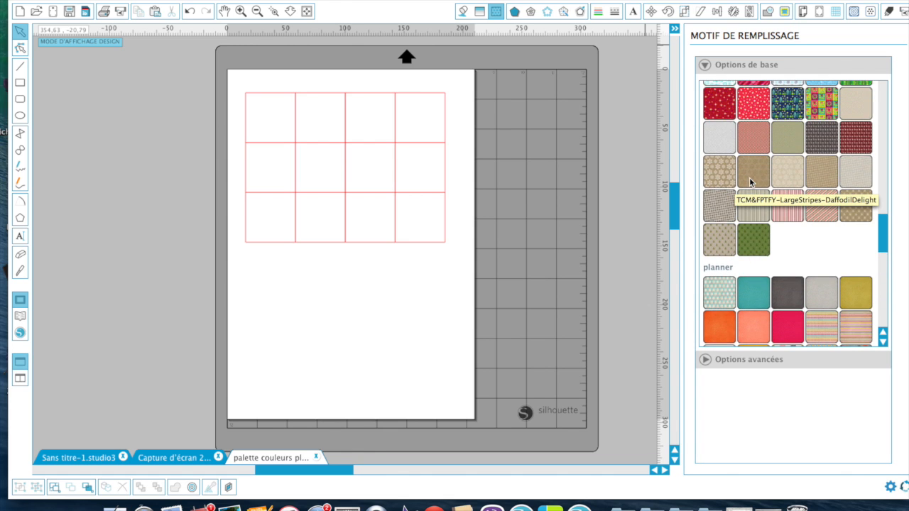
pyautogui.scroll(-2, 749, 181)
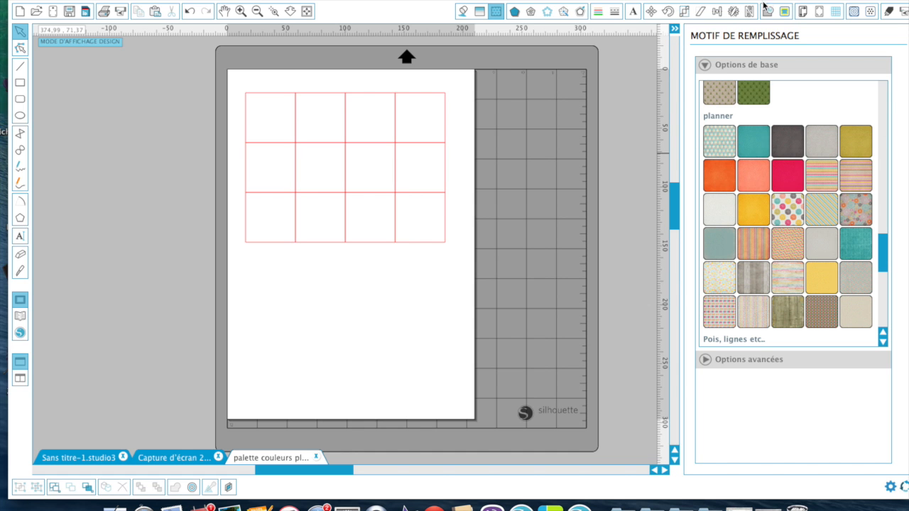
# Fill the first square in the grid's bottom row with the aheimann storyteller pink pattern from the planner folder.
pyautogui.moveTo(781, 6); pyautogui.dragTo(902, 2)
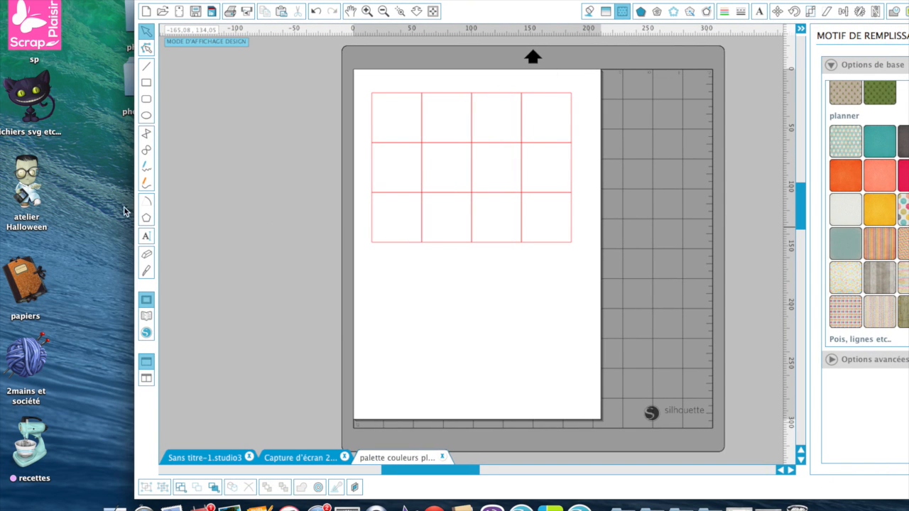
pyautogui.click(403, 242)
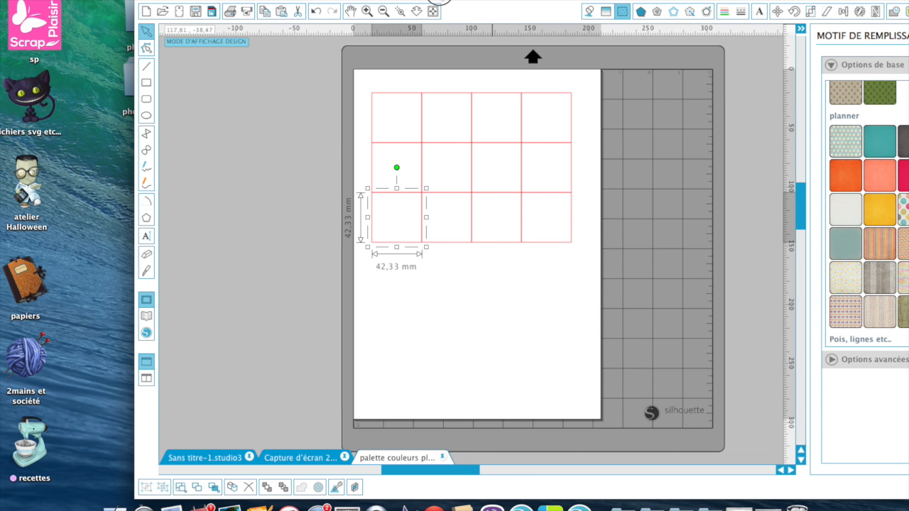
pyautogui.moveTo(439, 3); pyautogui.dragTo(338, 3)
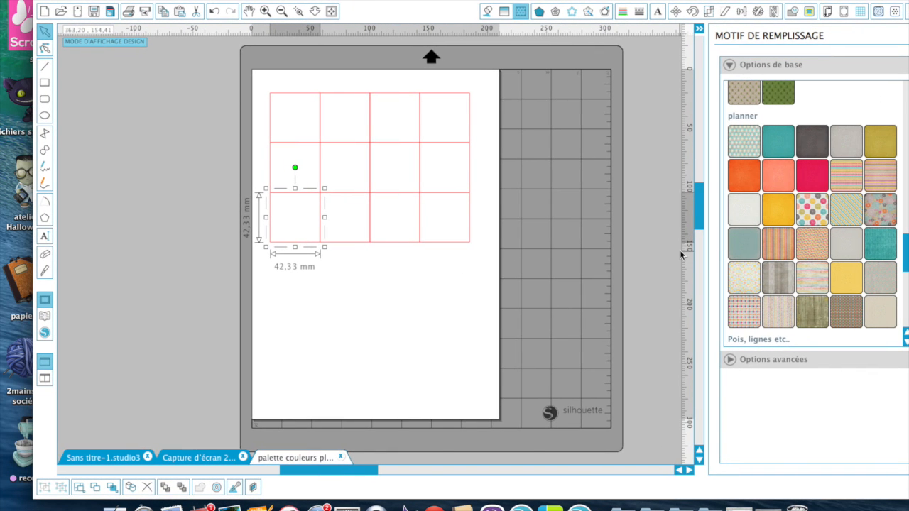
pyautogui.click(816, 187)
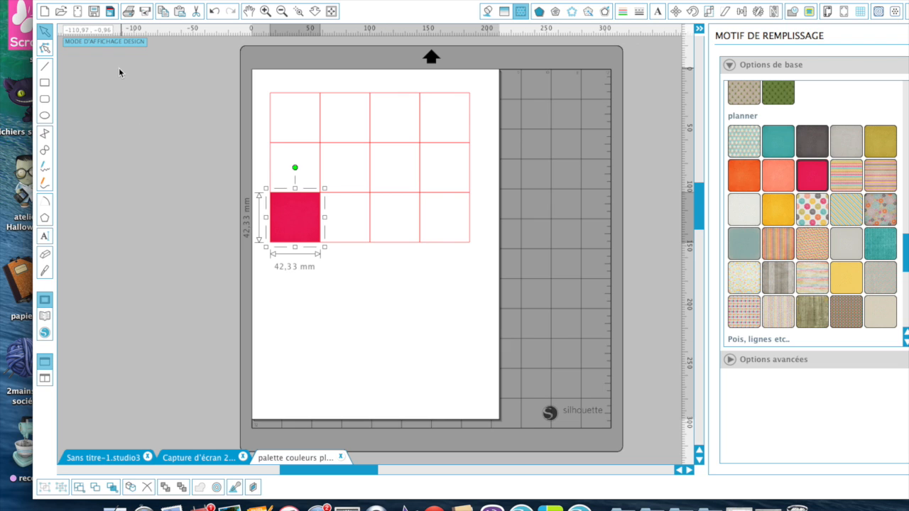
# Open the SO_ST_Papers2 subfolder of PP_SO_StoryTeller_Papers from the papiers folder on the desktop.
pyautogui.moveTo(88, 2); pyautogui.dragTo(203, 2)
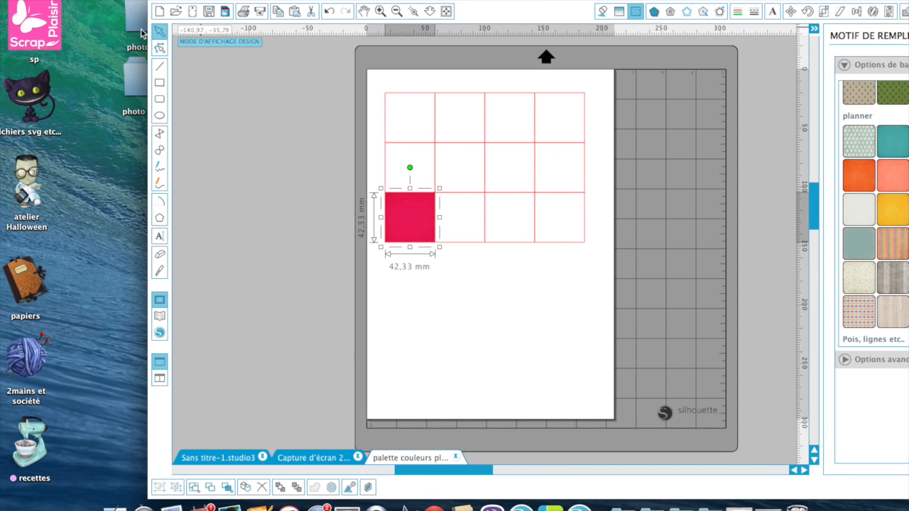
pyautogui.click(29, 290)
pyautogui.doubleClick(28, 290)
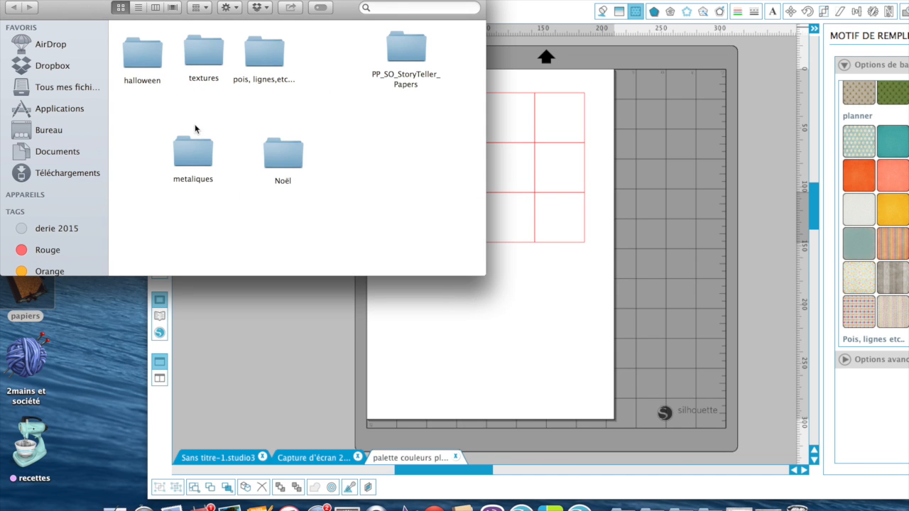
pyautogui.click(407, 59)
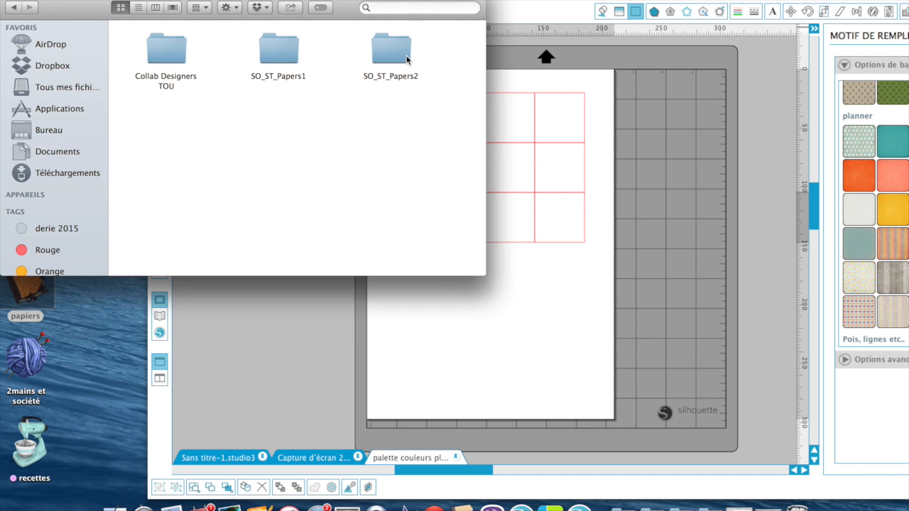
pyautogui.doubleClick(407, 60)
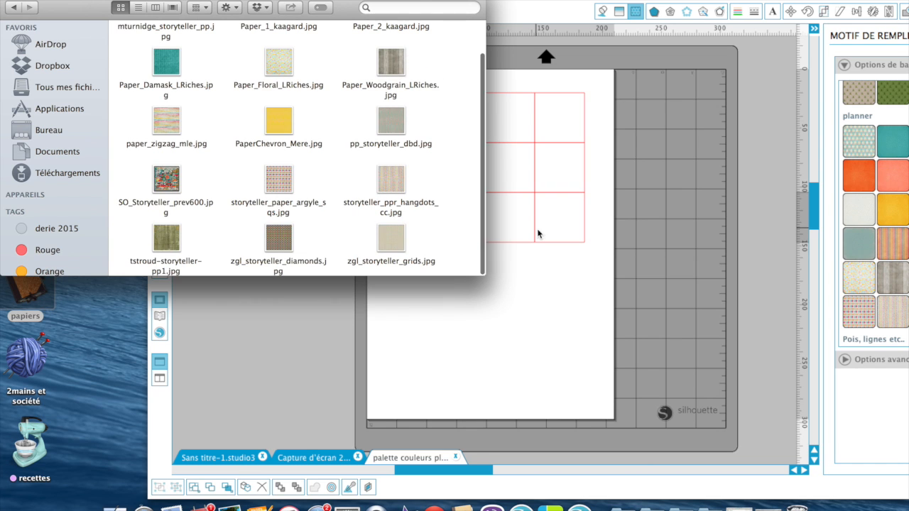
# Fill the last square in the grid's bottom row with Paper_Damask_LRiches.jpg taken directly from the SO_ST_Papers2 folder.
pyautogui.click(560, 242)
pyautogui.click(560, 242)
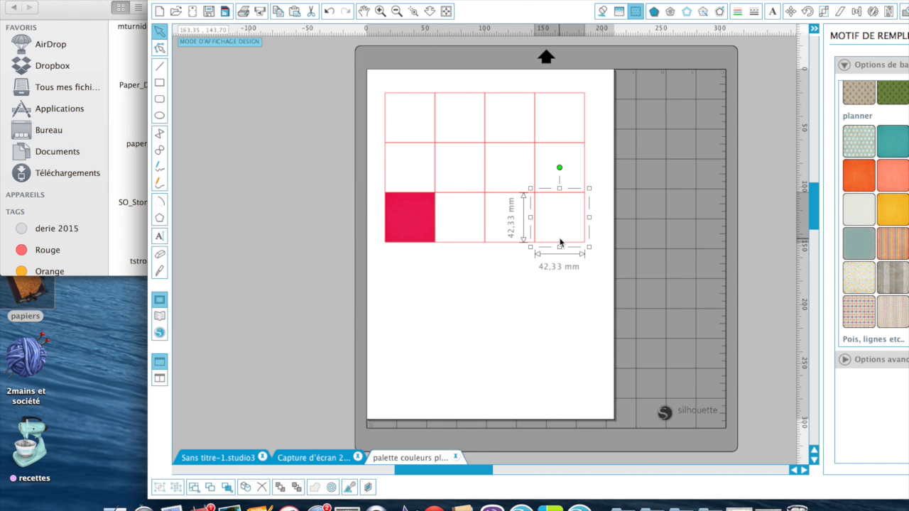
pyautogui.click(310, 0)
pyautogui.click(308, 0)
pyautogui.moveTo(269, 2); pyautogui.dragTo(444, 1)
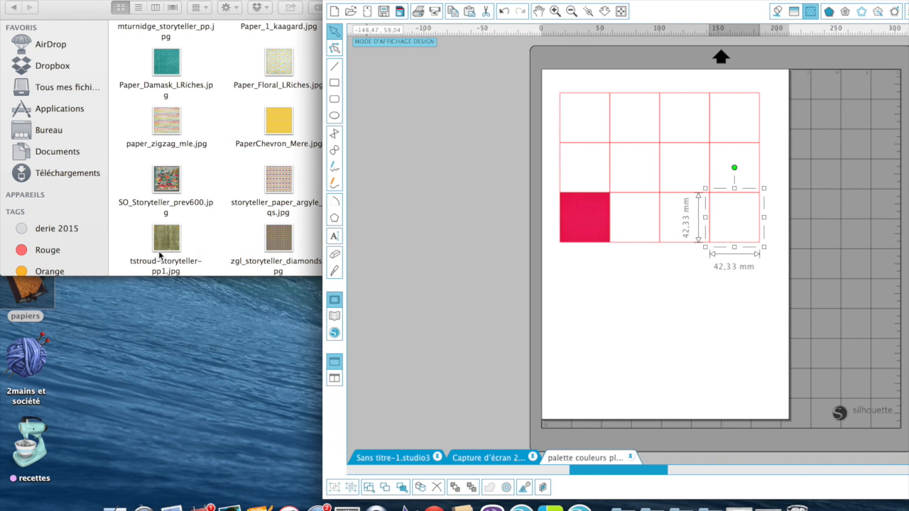
pyautogui.moveTo(164, 62); pyautogui.dragTo(734, 217)
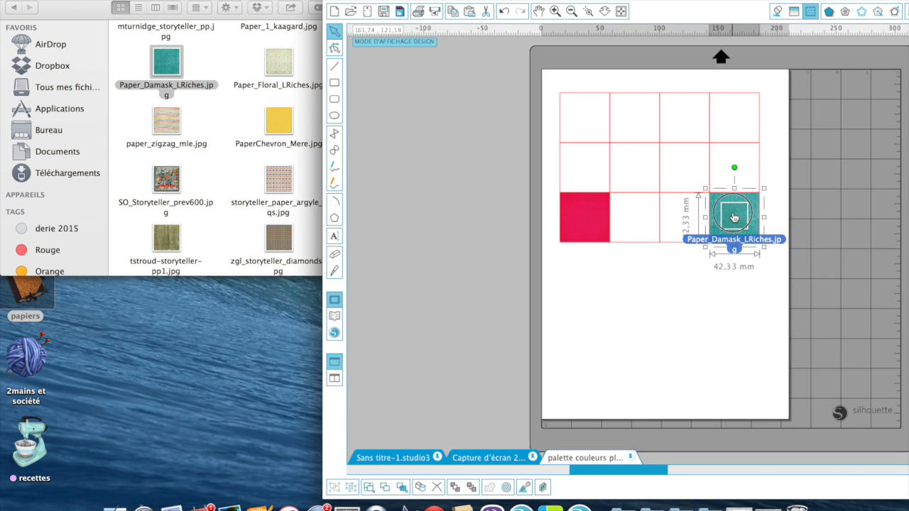
pyautogui.moveTo(735, 218); pyautogui.dragTo(735, 217)
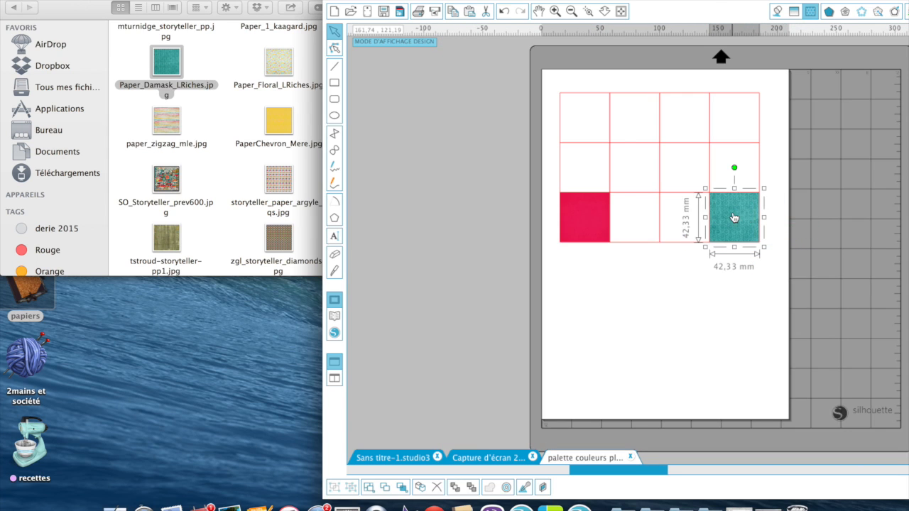
pyautogui.doubleClick(615, 2)
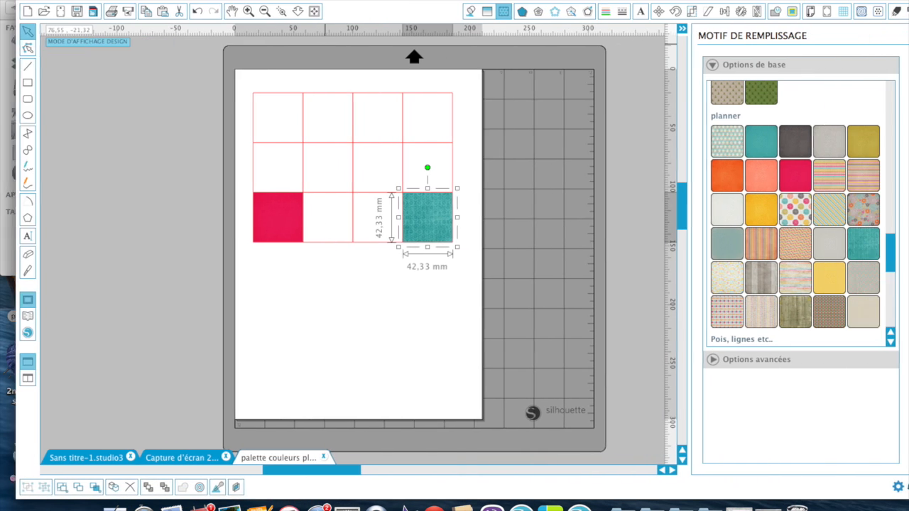